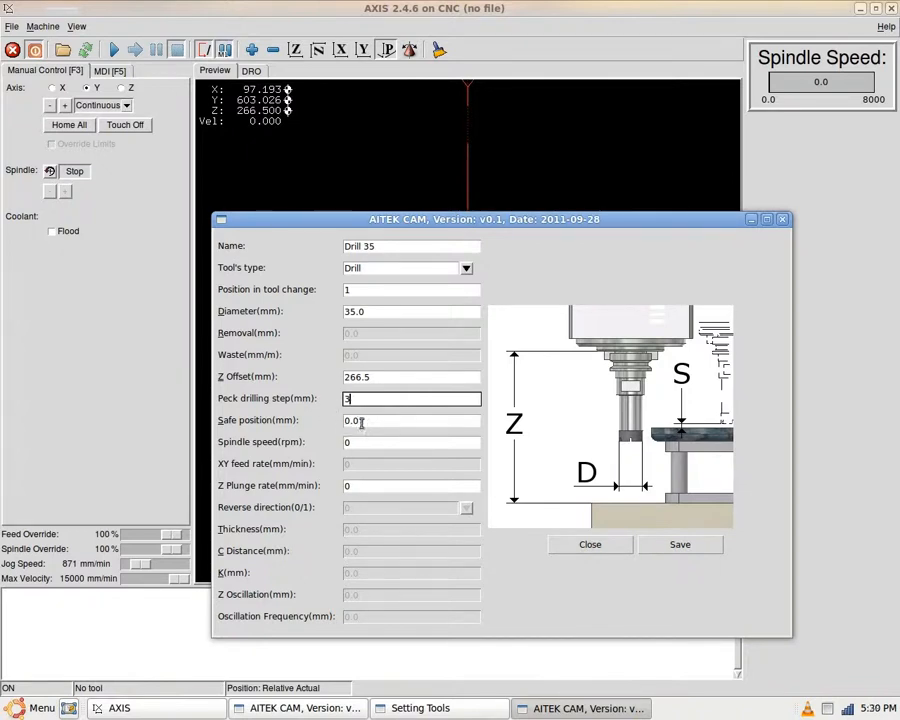
Step: Set the Drill 35 tool's safe position to 2 mm
{"action": "left_click", "coordinate": [365, 421]}
{"action": "left_click_drag", "start_coordinate": [365, 421], "coordinate": [322, 420]}
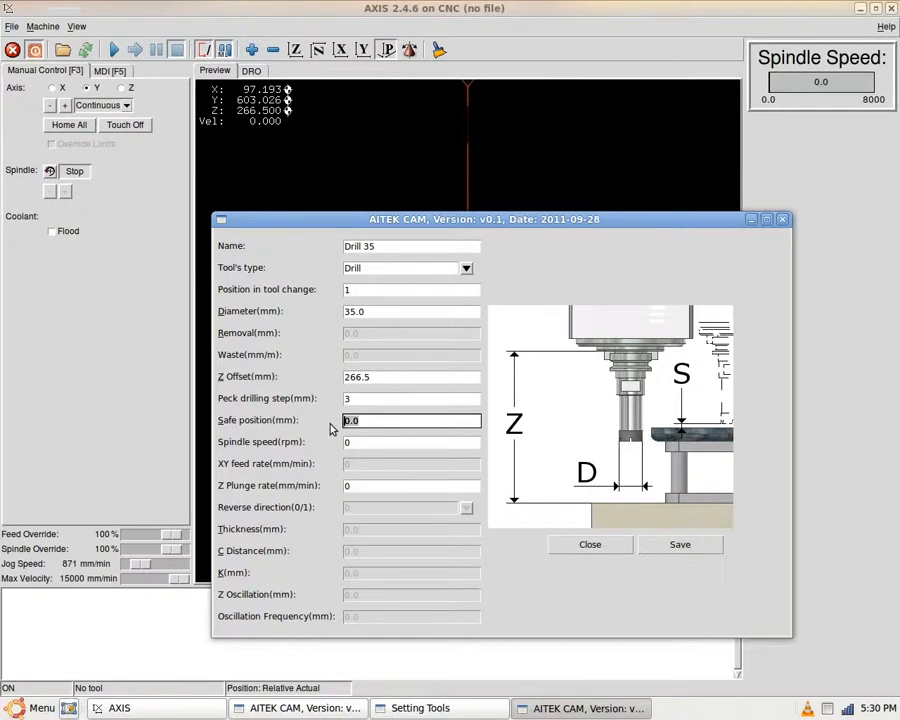
{"action": "type", "text": "2"}
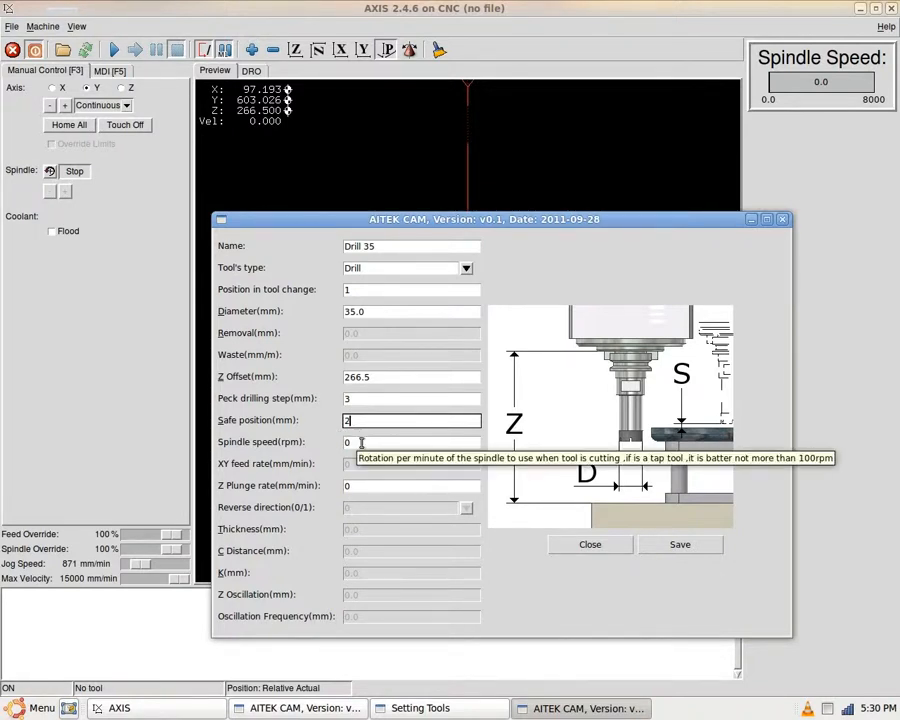
Step: Open AiteK Tools price list 2012.pdf from the desktop and look up the core drill parameters for granite
{"action": "left_click", "coordinate": [70, 706]}
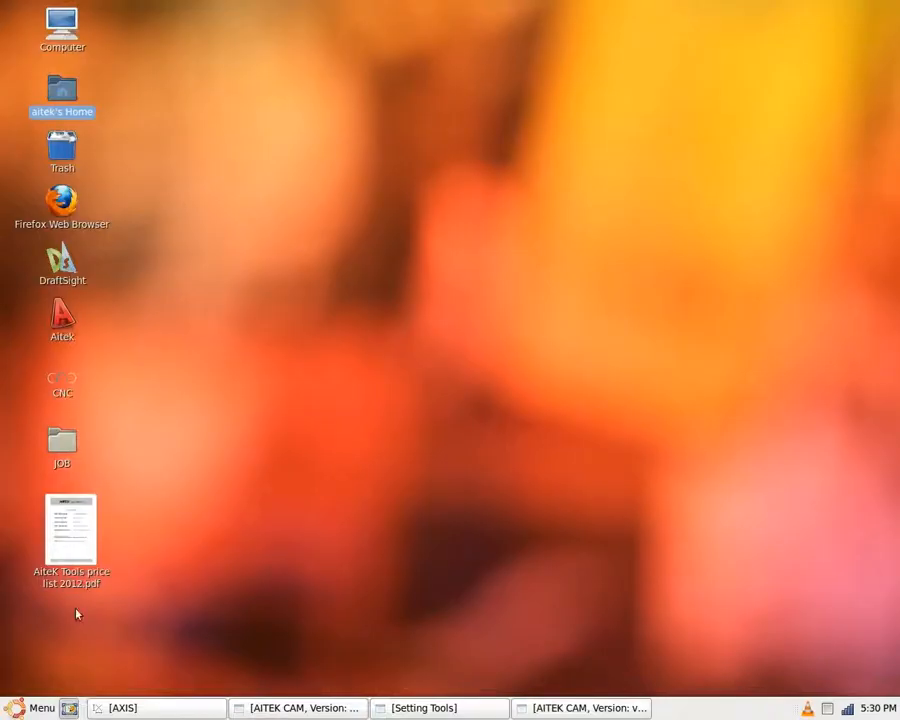
{"action": "double_click", "coordinate": [72, 530]}
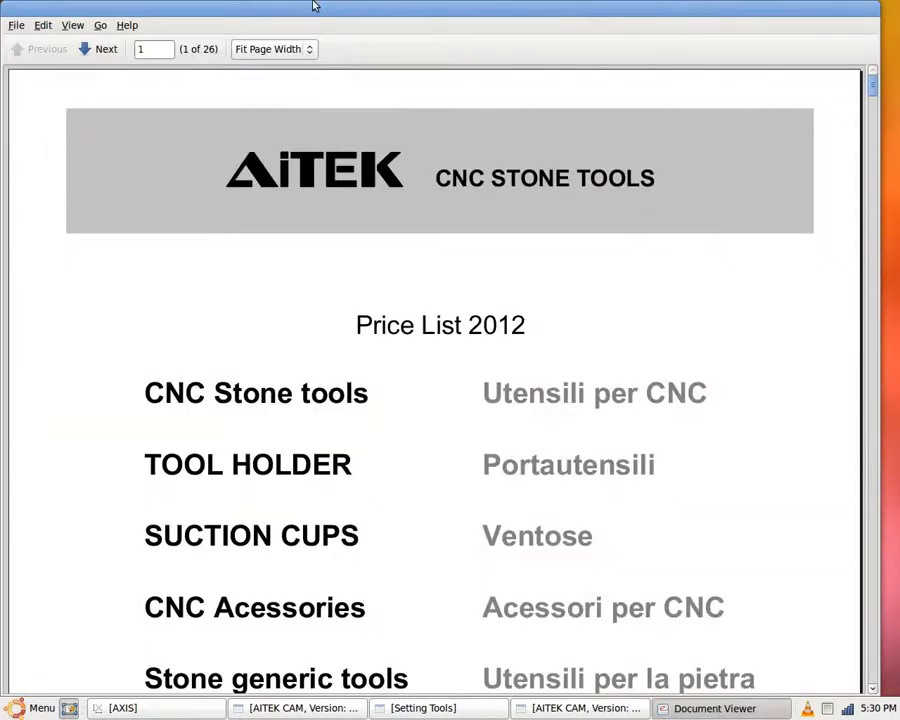
{"action": "scroll", "coordinate": [405, 340], "scroll_direction": "down", "scroll_amount": 10}
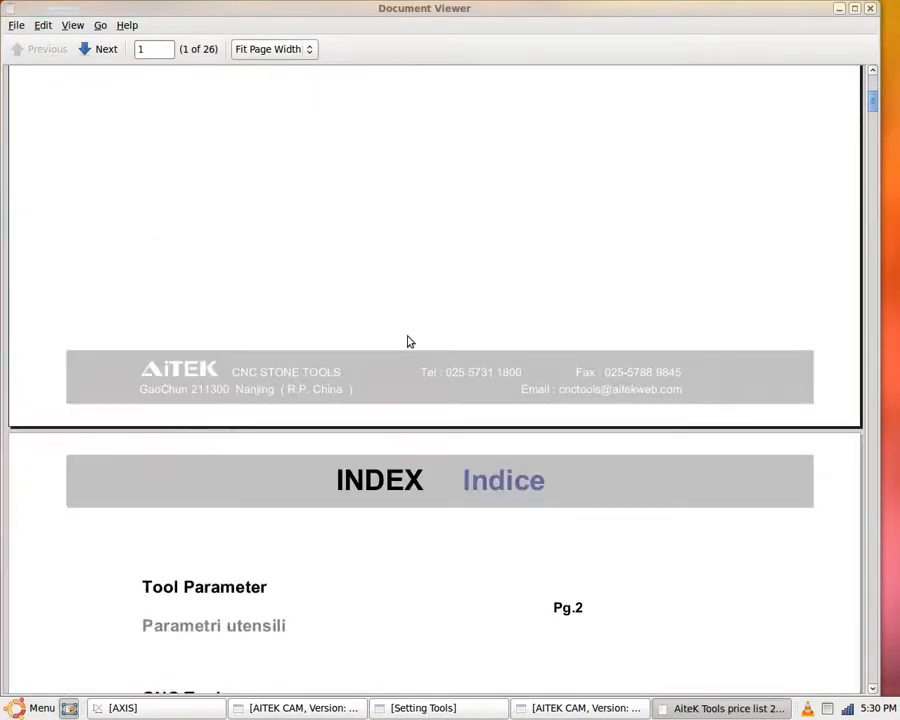
{"action": "scroll", "coordinate": [407, 342], "scroll_direction": "down", "scroll_amount": 15}
{"action": "scroll", "coordinate": [407, 342], "scroll_direction": "down", "scroll_amount": 8}
{"action": "scroll", "coordinate": [407, 342], "scroll_direction": "down", "scroll_amount": 20}
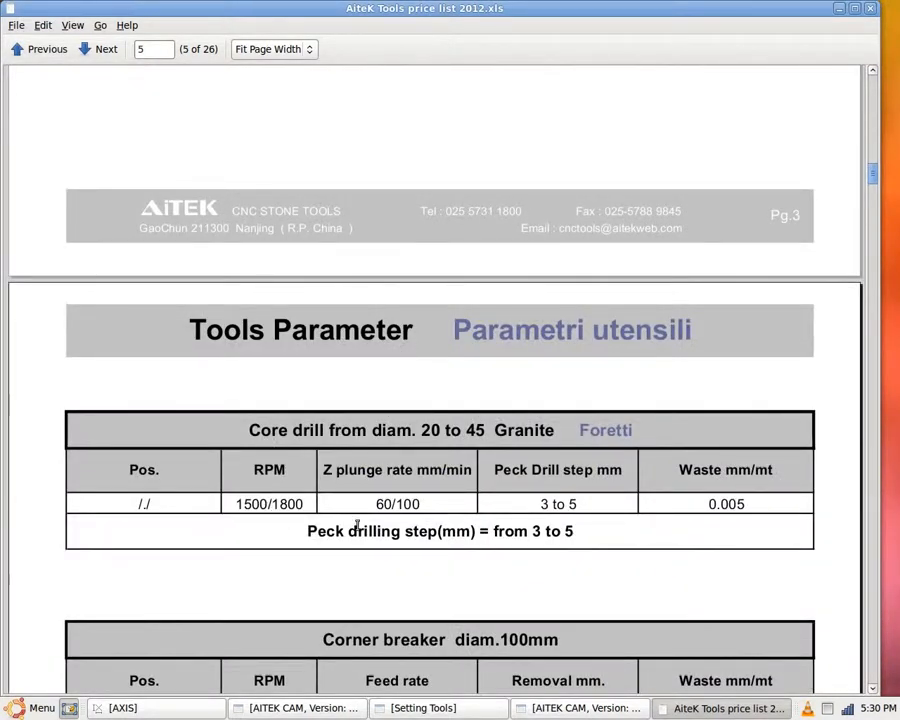
Step: Back in the AITEK CAM tool form, set spindle speed 1500 rpm and Z plunge rate 60 mm/min, then save the tool and tool list
{"action": "left_click", "coordinate": [560, 710]}
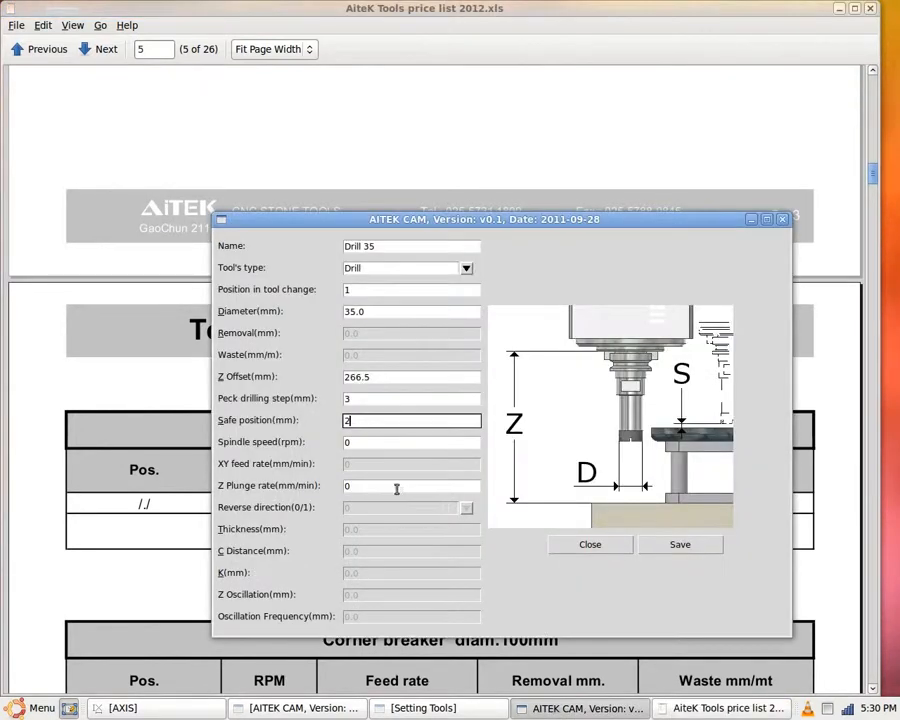
{"action": "left_click", "coordinate": [374, 442]}
{"action": "type", "text": "1500"}
{"action": "key", "text": "Tab"}
{"action": "type", "text": "60"}
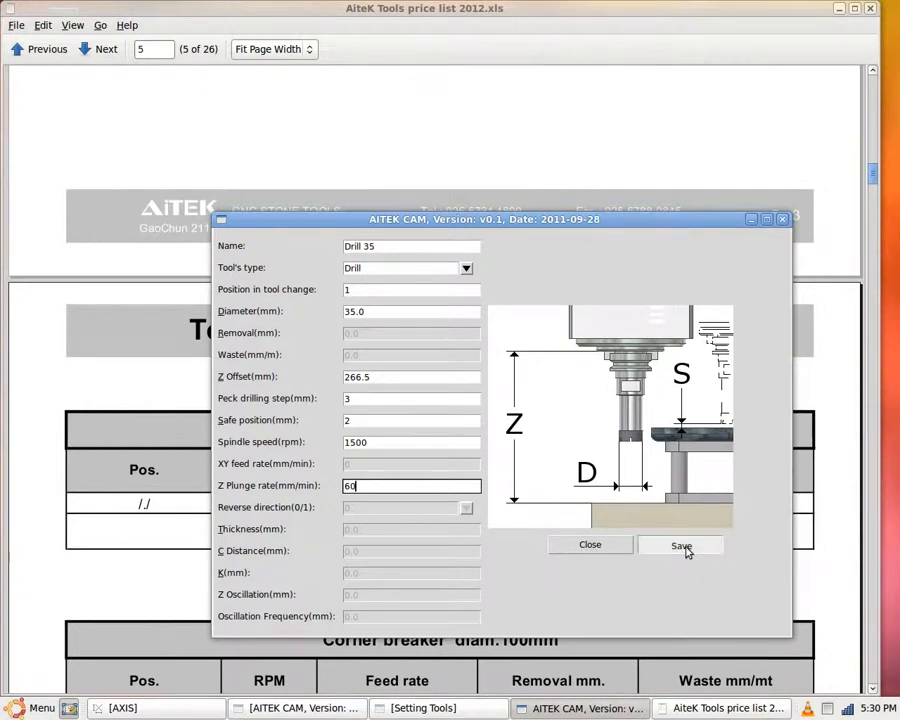
{"action": "left_click", "coordinate": [685, 547]}
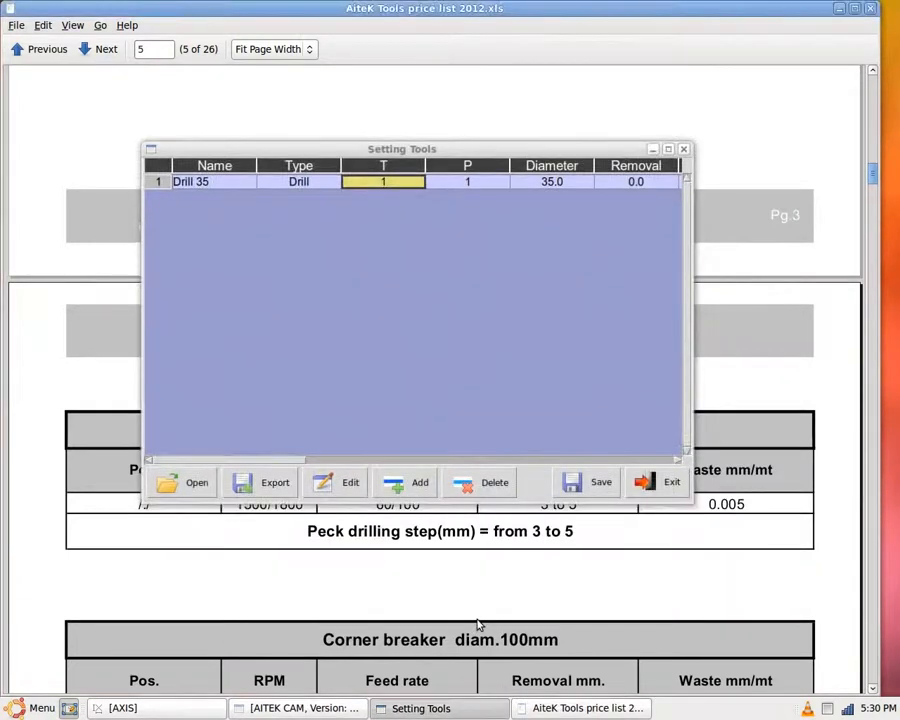
{"action": "left_click", "coordinate": [588, 482]}
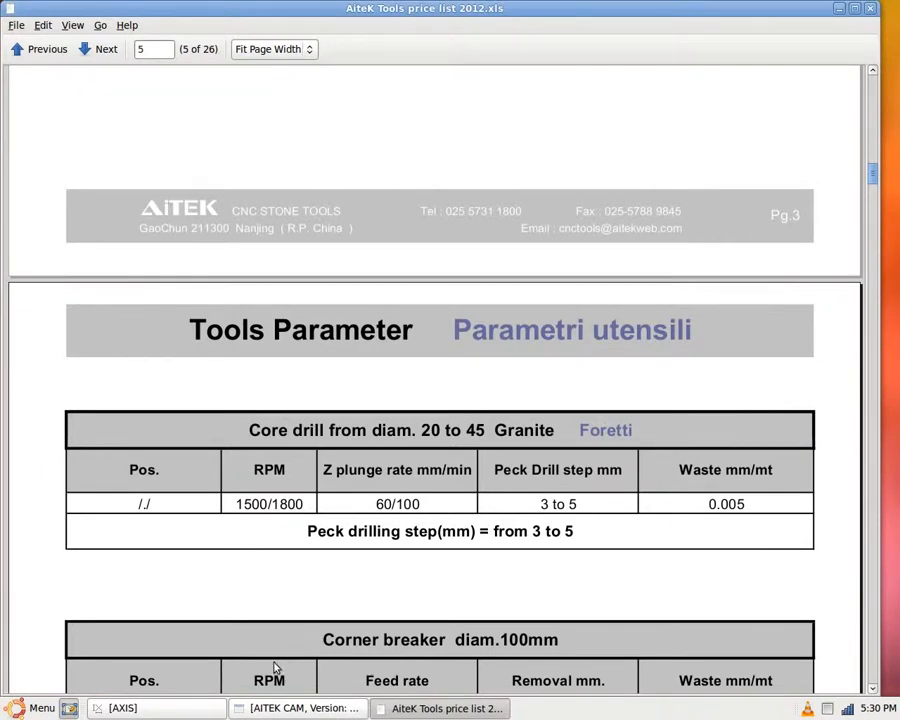
Step: Switch to AXIS and run the MDI command T 1 M6 to load tool 1
{"action": "left_click", "coordinate": [150, 708]}
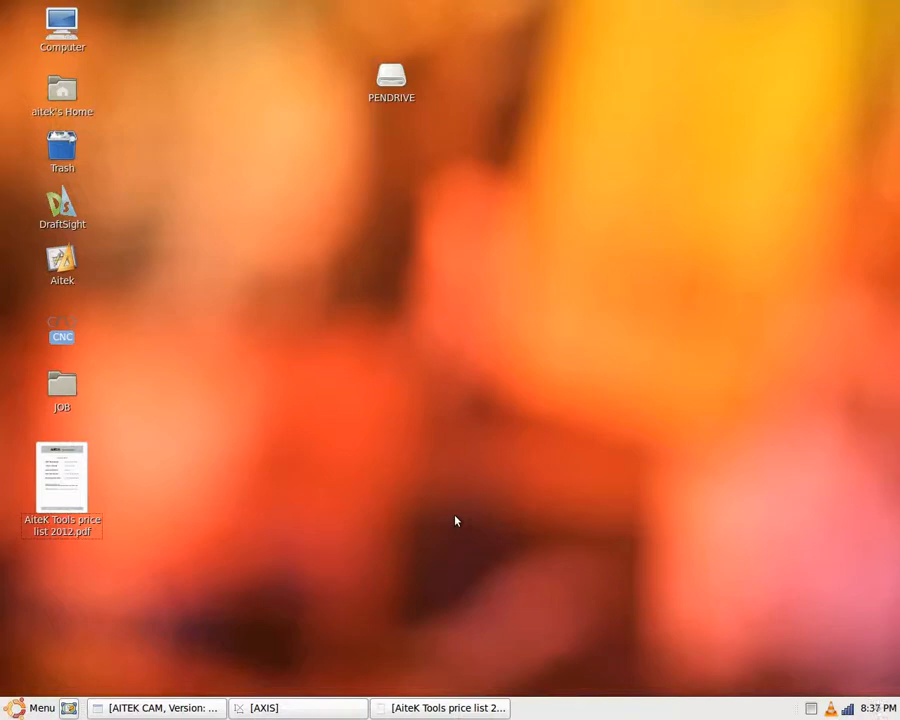
{"action": "left_click", "coordinate": [330, 708]}
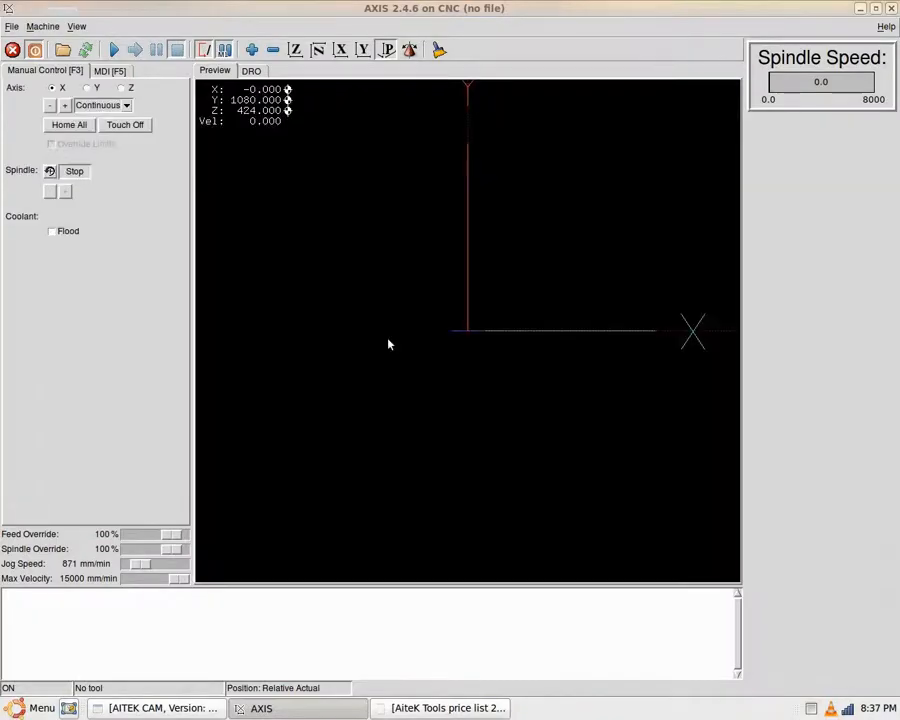
{"action": "left_click", "coordinate": [11, 26]}
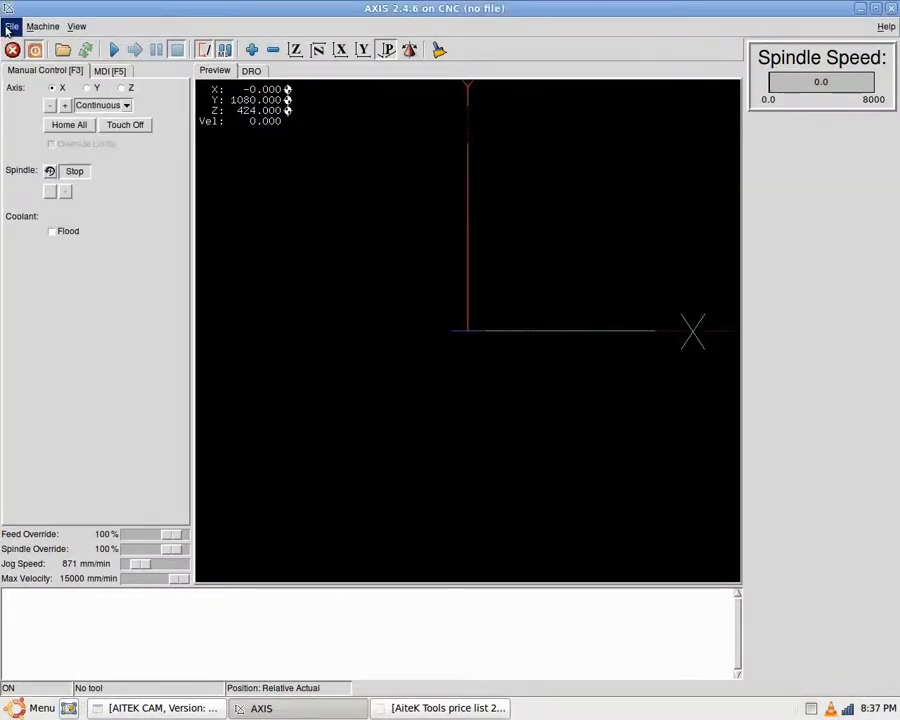
{"action": "left_click", "coordinate": [44, 151]}
{"action": "left_click", "coordinate": [114, 71]}
{"action": "left_click", "coordinate": [71, 457]}
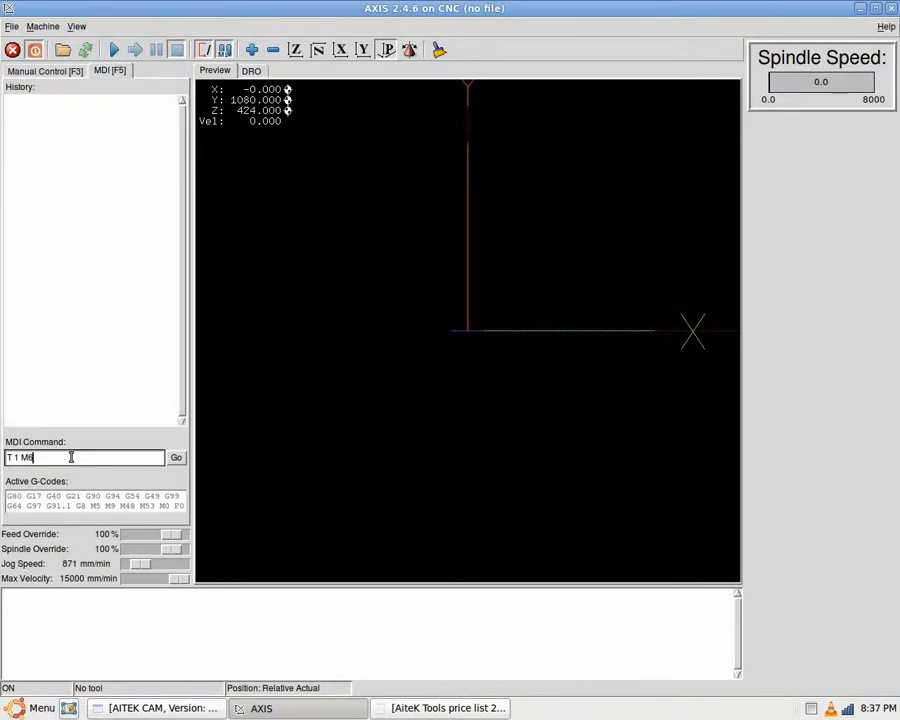
{"action": "type", "text": "T 1 M6"}
{"action": "left_click", "coordinate": [172, 457]}
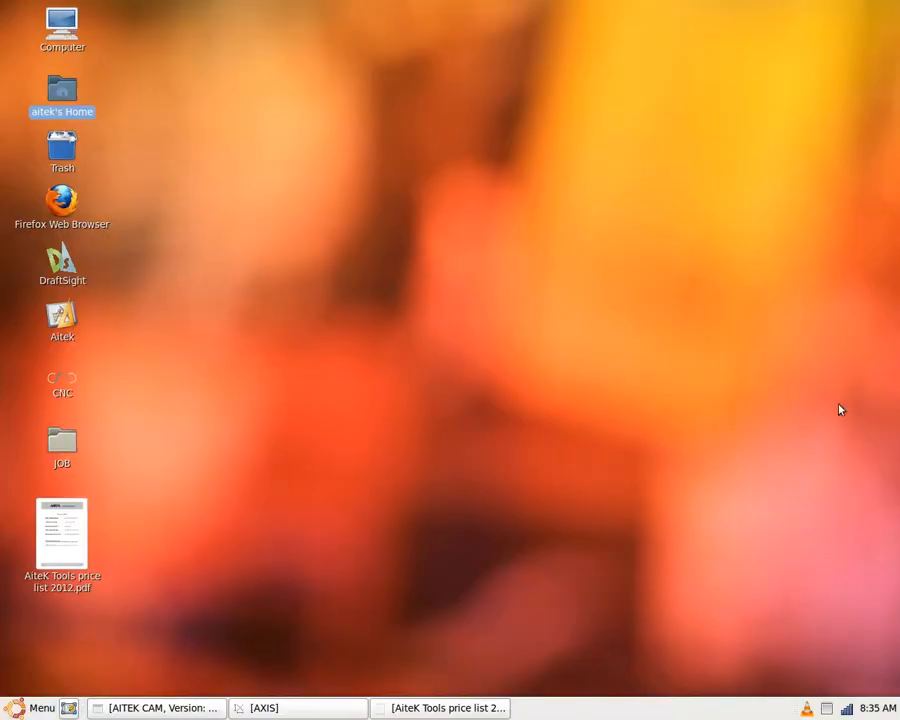
Step: Return to AXIS and run an MDI tool change to T0 to unload the tool
{"action": "left_click", "coordinate": [307, 714]}
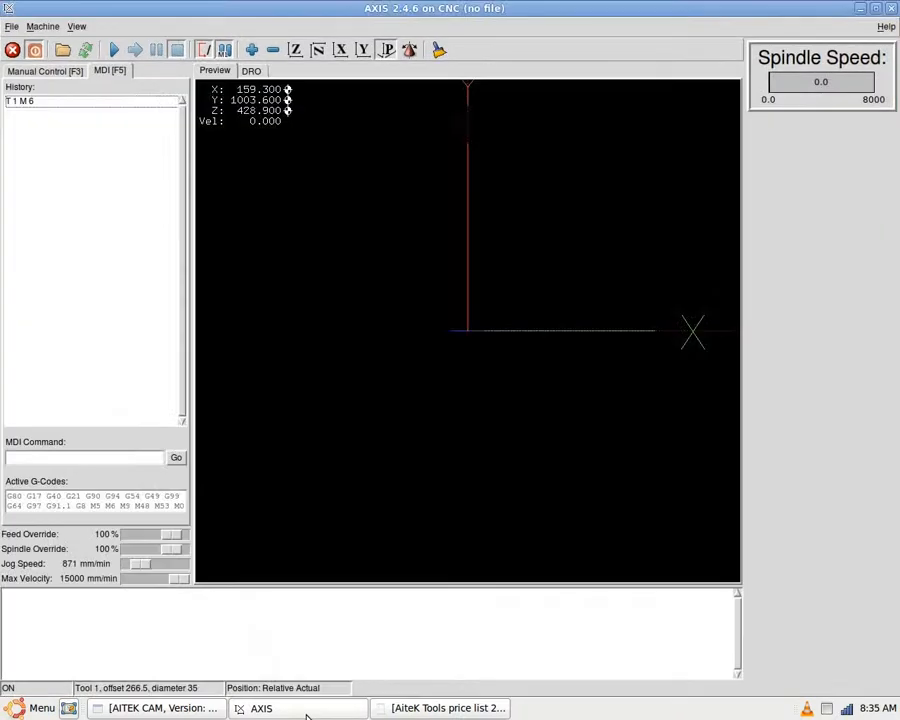
{"action": "left_click", "coordinate": [42, 462]}
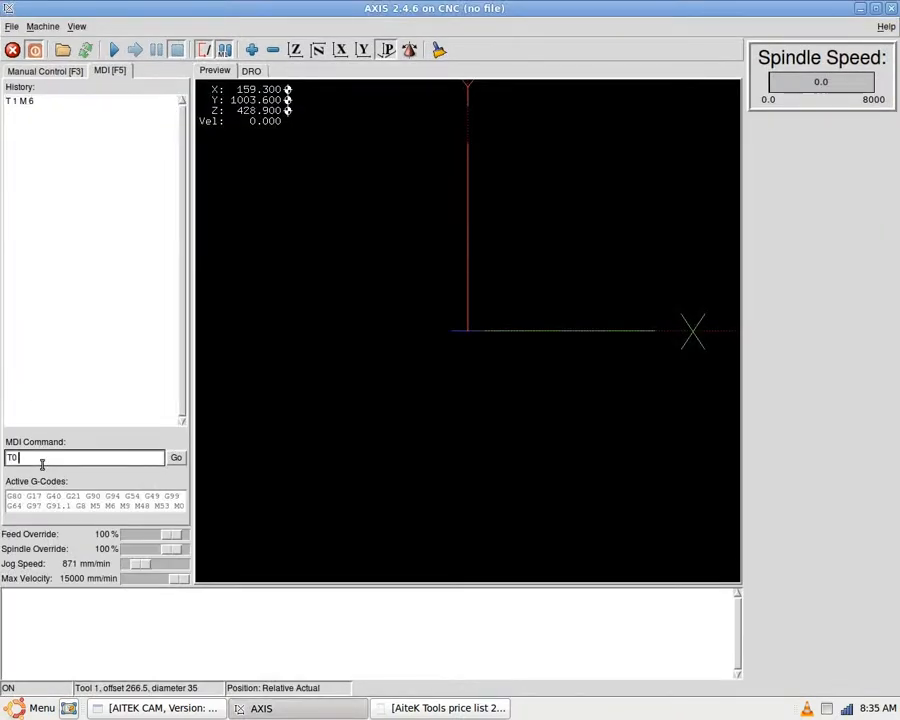
{"action": "left_click", "coordinate": [175, 459]}
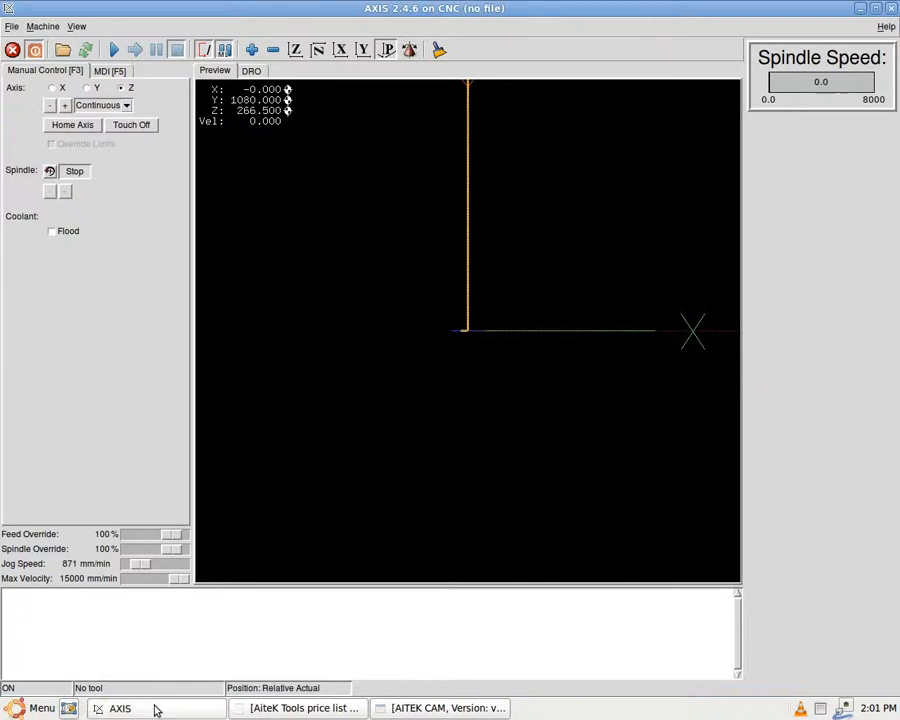
Step: Switch to AITEK CAM and add a new tool named Fingerbit 20 in the tool settings
{"action": "left_click", "coordinate": [474, 710]}
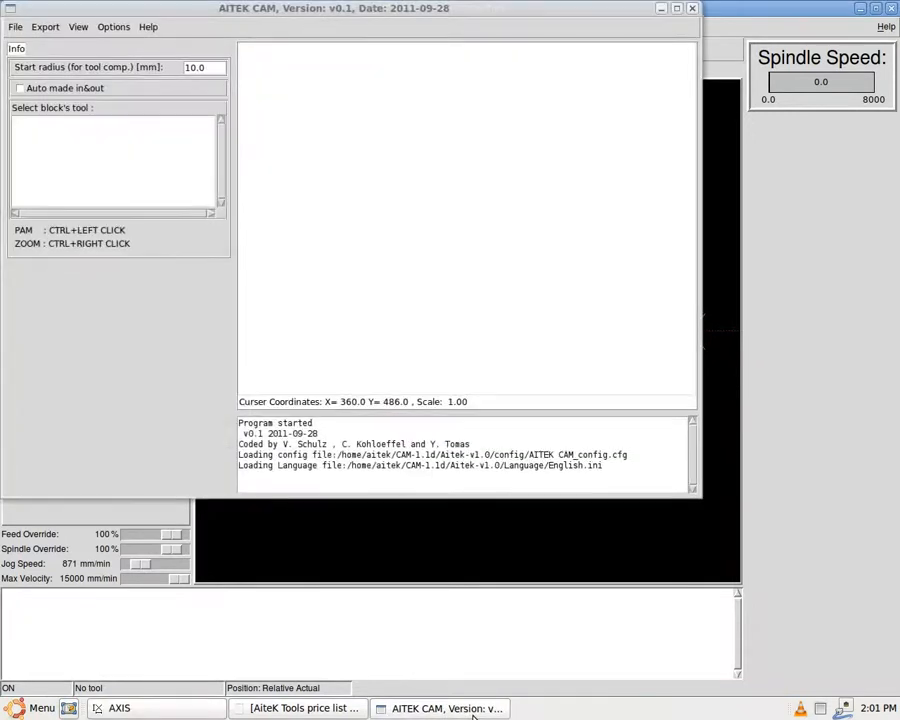
{"action": "left_click", "coordinate": [113, 27]}
{"action": "left_click", "coordinate": [118, 121]}
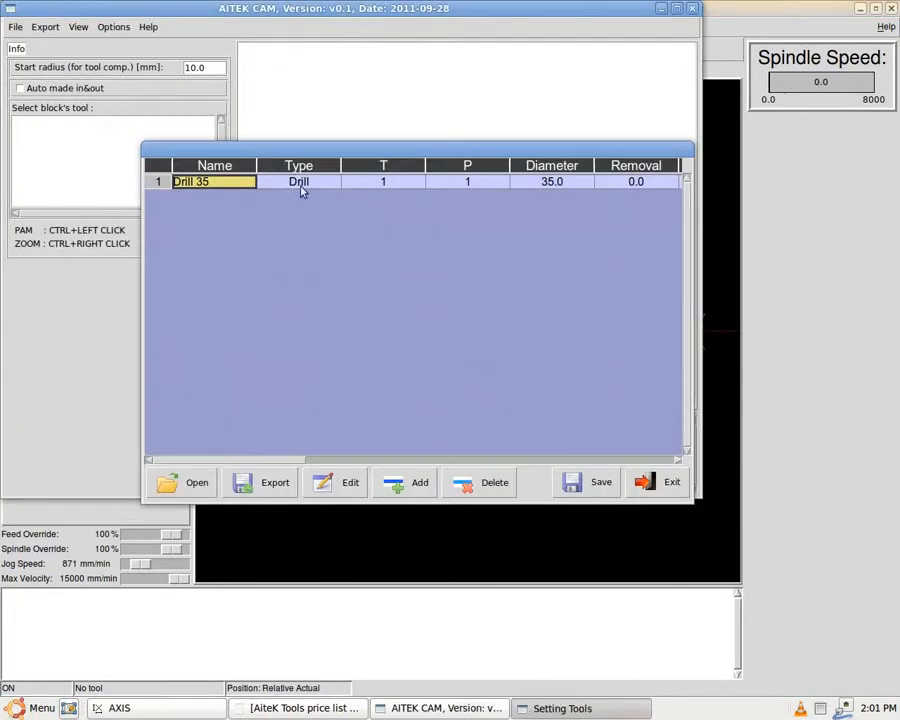
{"action": "left_click", "coordinate": [413, 489]}
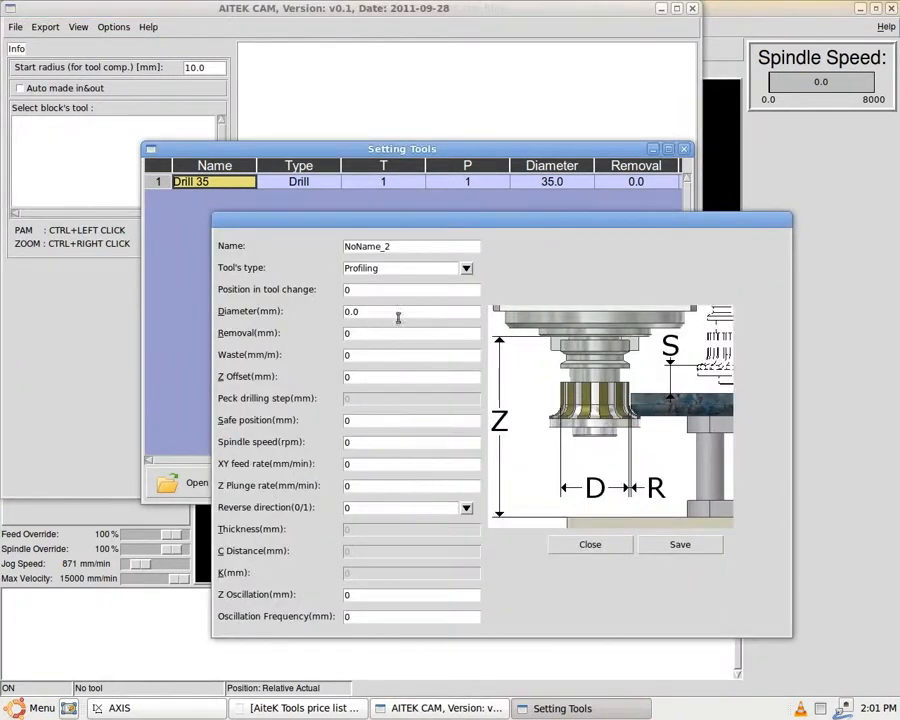
{"action": "type", "text": "Fingerbit 20"}
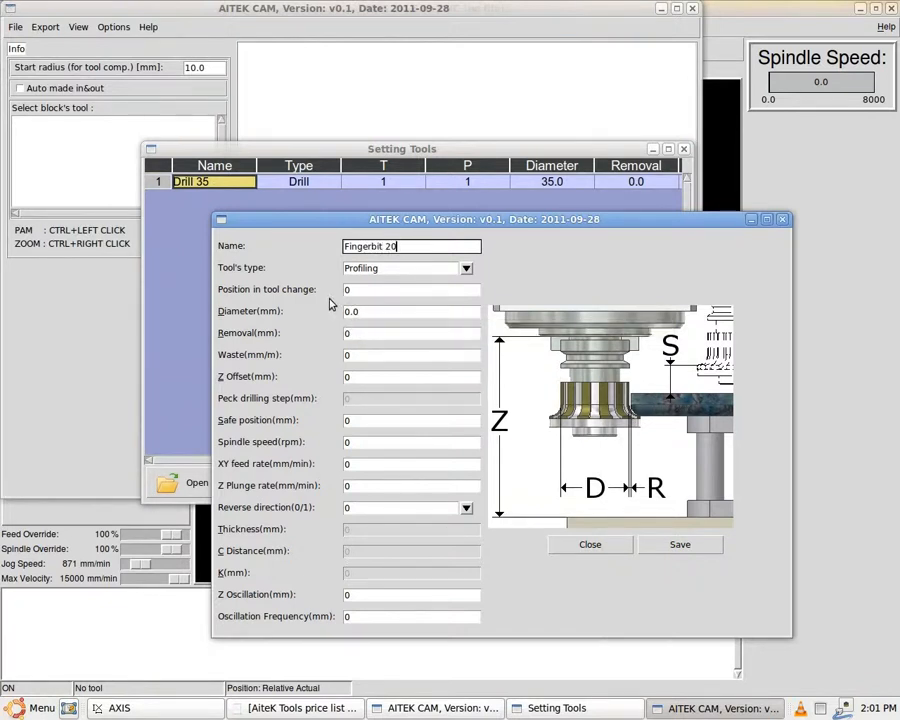
{"action": "left_click", "coordinate": [468, 269]}
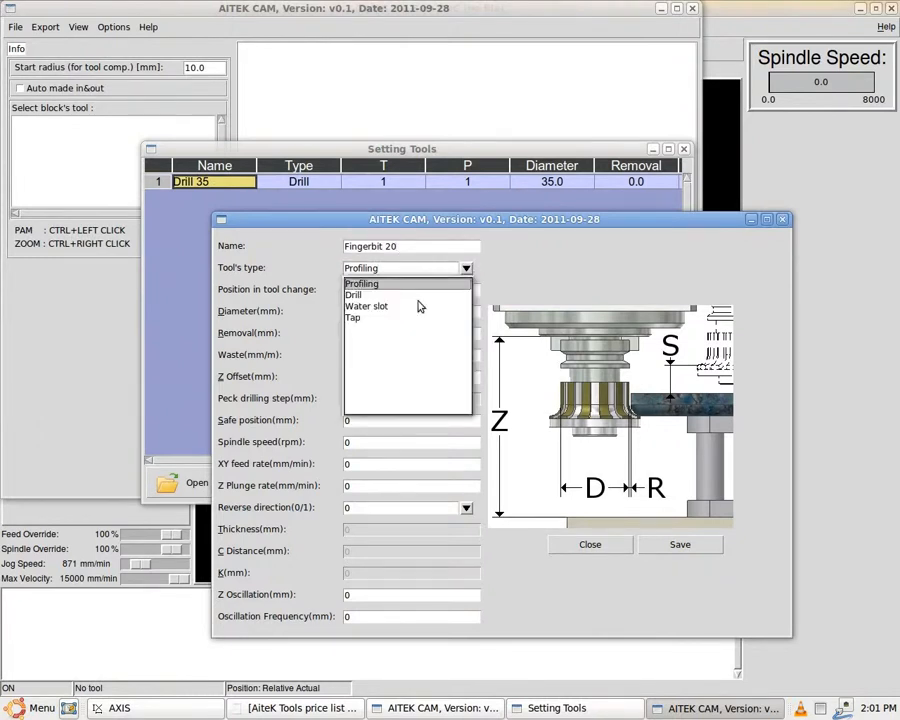
{"action": "left_click", "coordinate": [362, 295]}
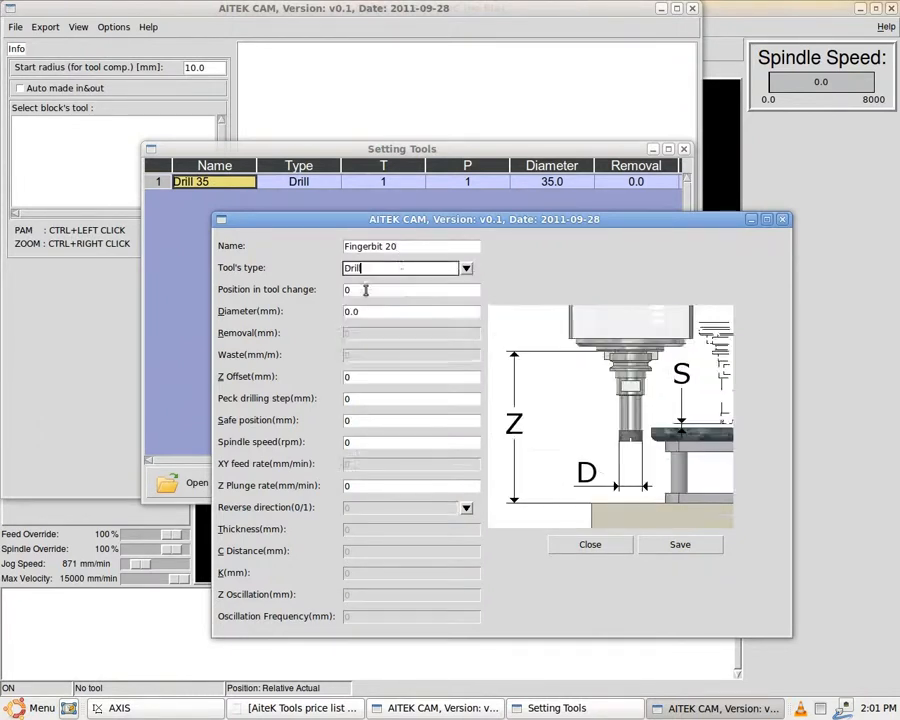
{"action": "left_click", "coordinate": [465, 269]}
{"action": "left_click", "coordinate": [361, 284]}
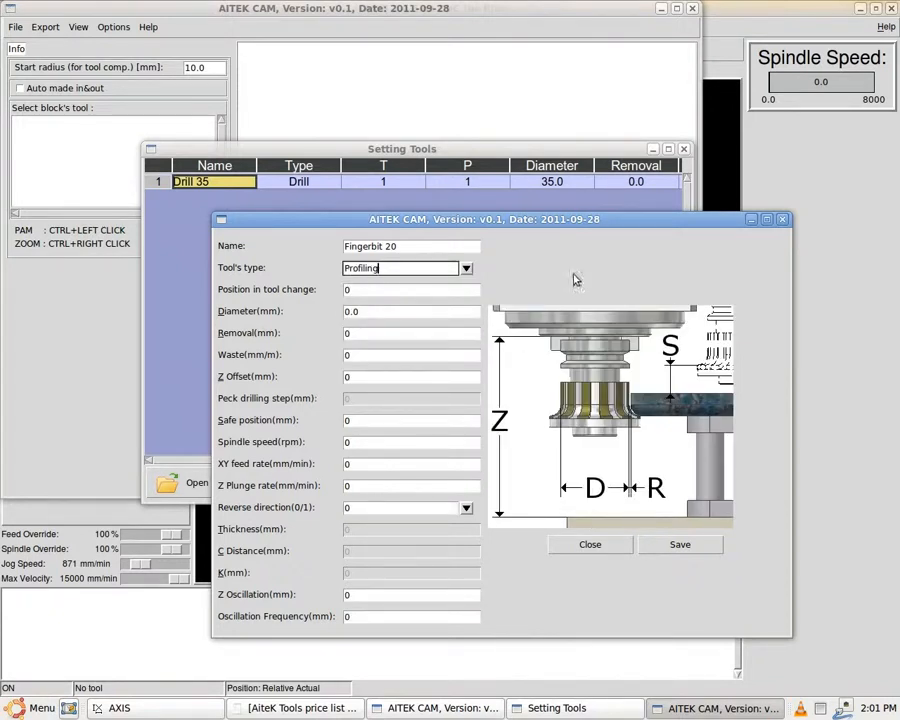
Step: Set Fingerbit 20's position in tool change to 2 and its diameter to 20 mm
{"action": "left_click", "coordinate": [399, 288]}
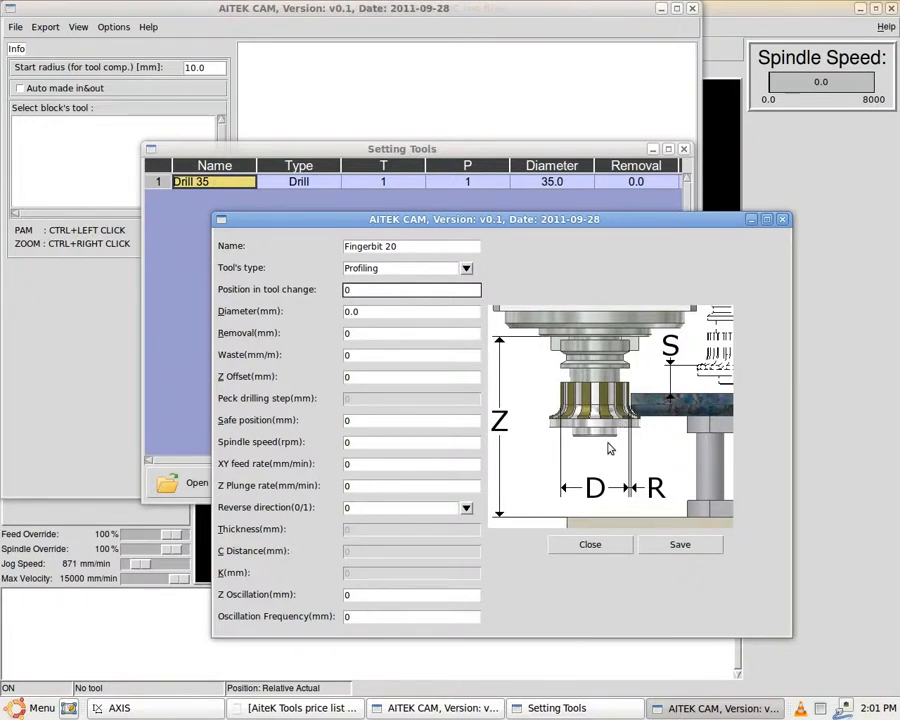
{"action": "left_click_drag", "start_coordinate": [354, 290], "coordinate": [249, 295]}
{"action": "type", "text": "2"}
{"action": "left_click_drag", "start_coordinate": [376, 311], "coordinate": [291, 318]}
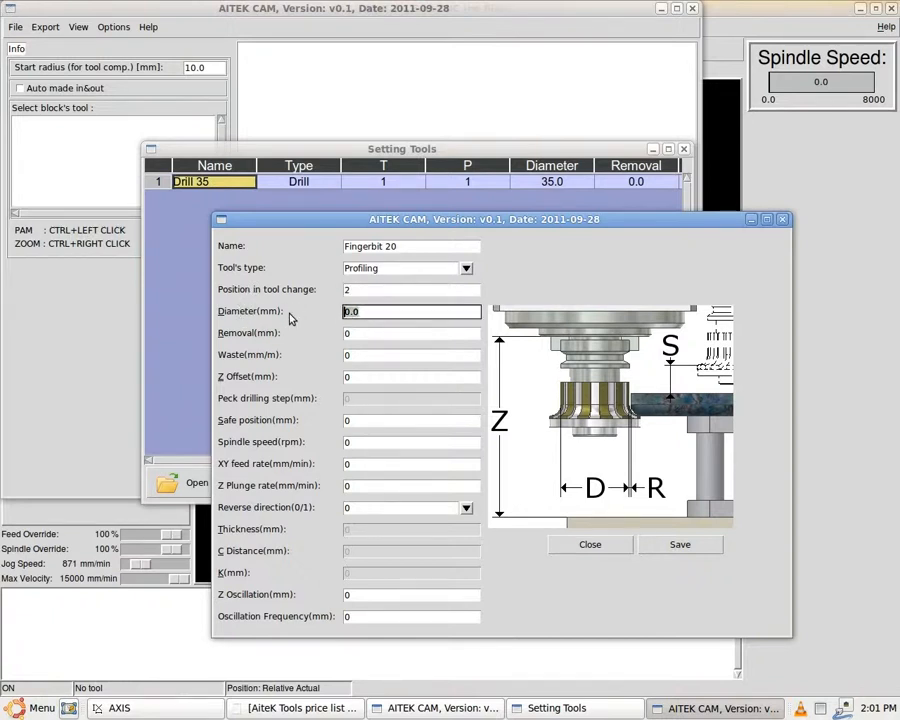
{"action": "type", "text": "20"}
{"action": "left_click", "coordinate": [368, 334]}
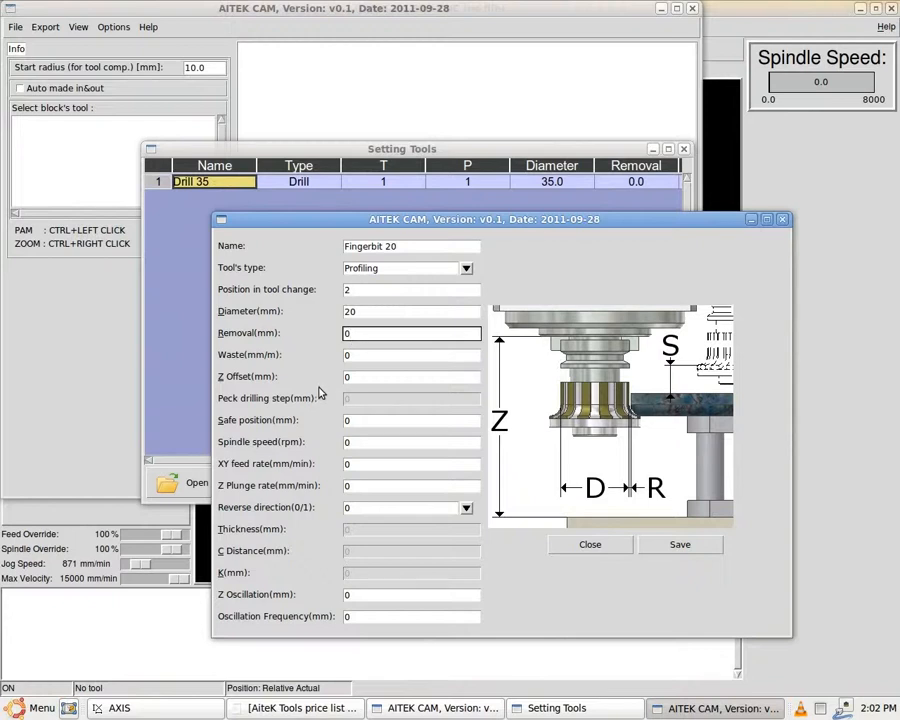
Step: Consult the AiteK Tools price list for the finger bit, diamond and abrasive tool parameters, especially removal and waste
{"action": "left_click", "coordinate": [317, 709]}
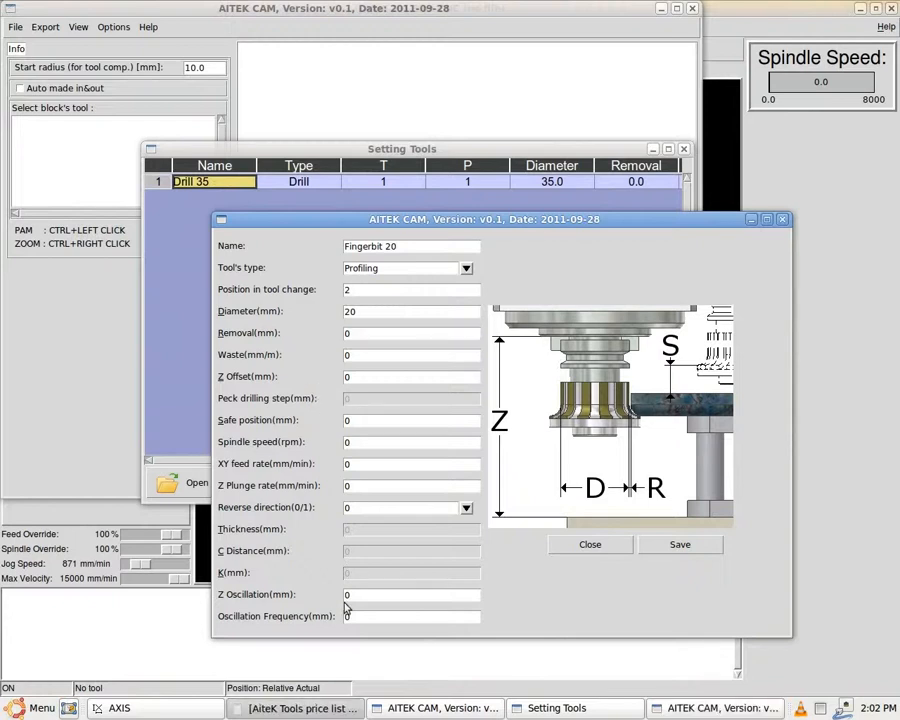
{"action": "scroll", "coordinate": [386, 514], "scroll_direction": "up", "scroll_amount": 4}
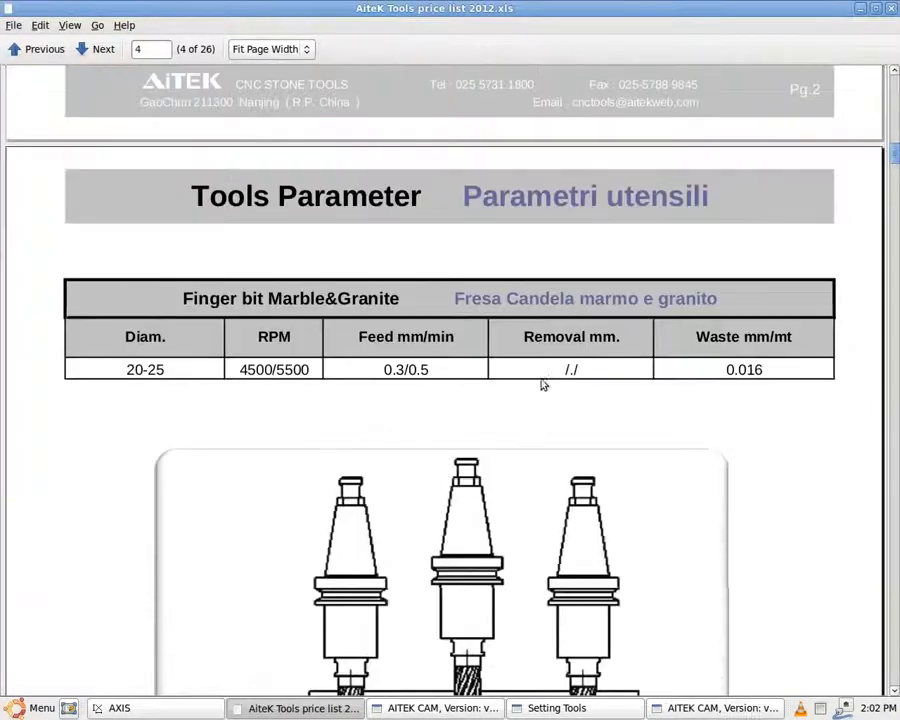
{"action": "scroll", "coordinate": [546, 388], "scroll_direction": "up", "scroll_amount": 1}
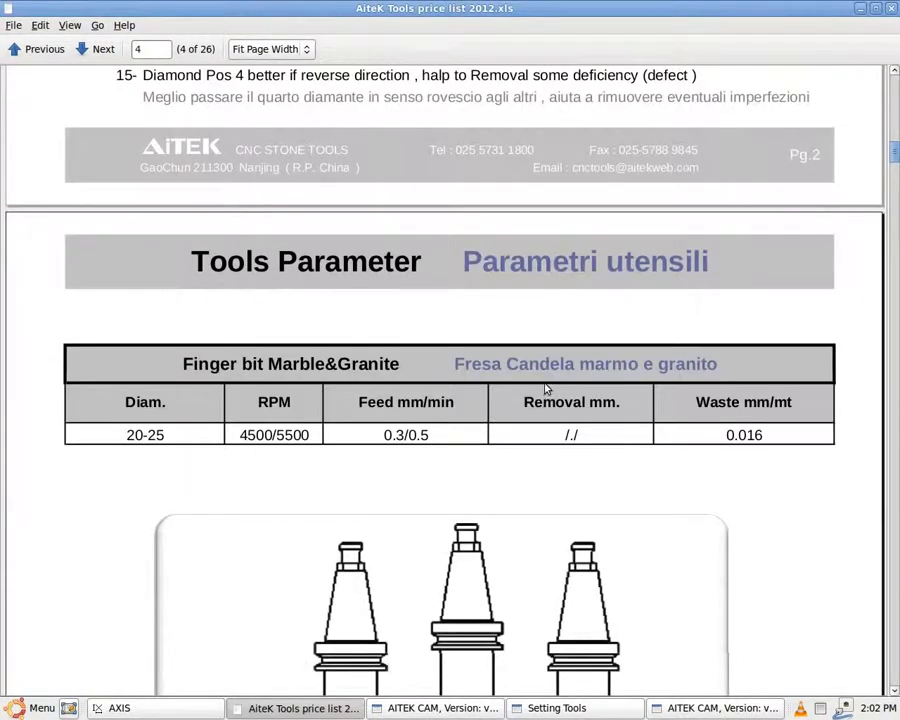
{"action": "scroll", "coordinate": [546, 388], "scroll_direction": "up", "scroll_amount": 15}
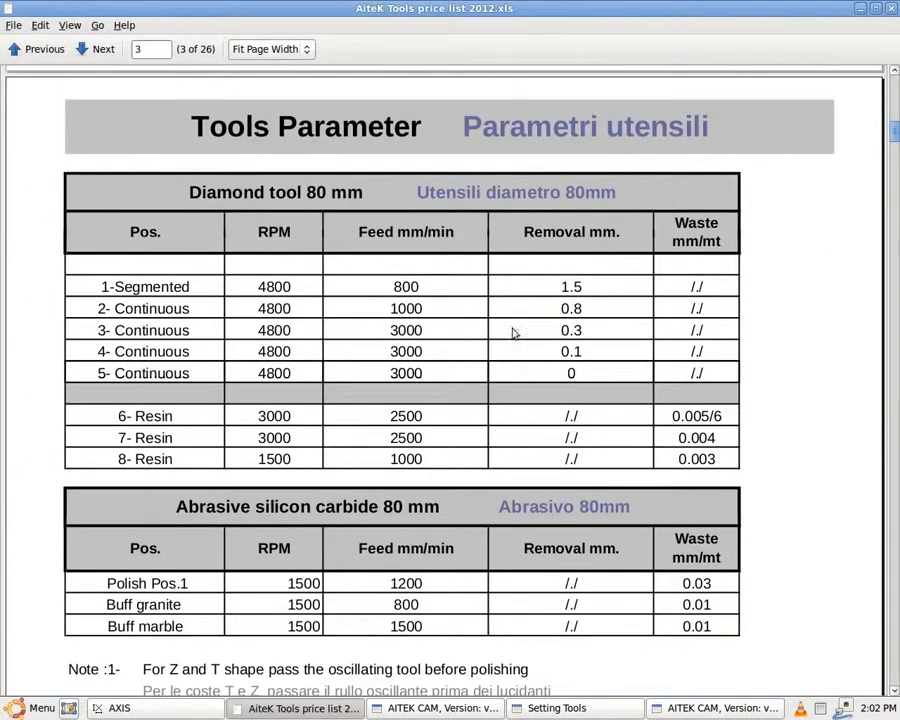
{"action": "scroll", "coordinate": [490, 304], "scroll_direction": "down", "scroll_amount": 8}
{"action": "scroll", "coordinate": [561, 296], "scroll_direction": "down", "scroll_amount": 3}
{"action": "scroll", "coordinate": [560, 295], "scroll_direction": "up", "scroll_amount": 6}
{"action": "scroll", "coordinate": [543, 362], "scroll_direction": "up", "scroll_amount": 1}
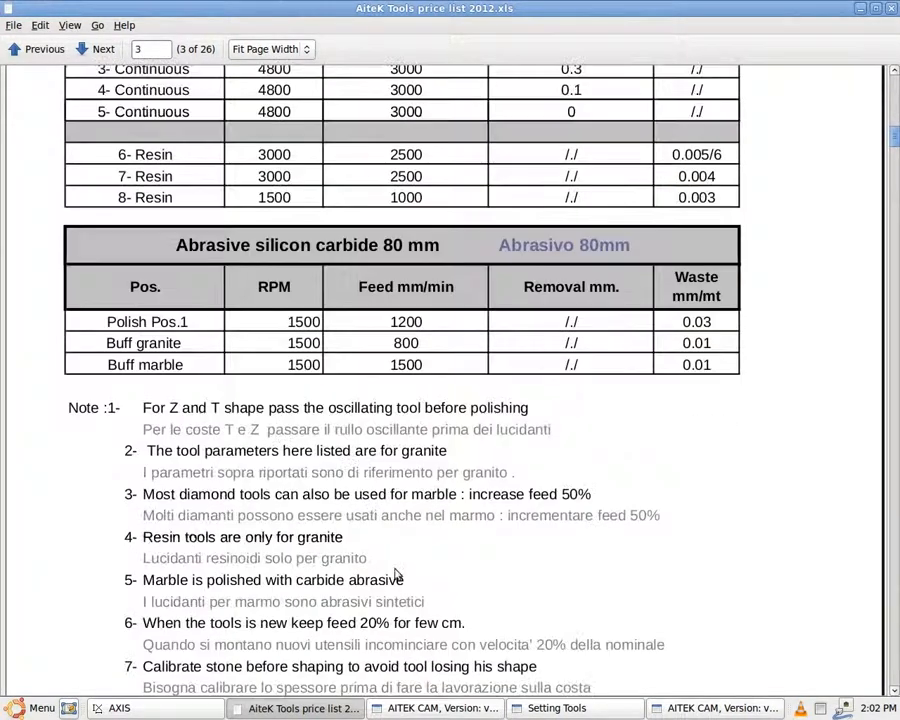
Step: Set Fingerbit 20's removal to 2 mm and, using the price list's finger bit parameters, its waste to 0.016 mm/m
{"action": "left_click", "coordinate": [337, 707]}
{"action": "type", "text": "2"}
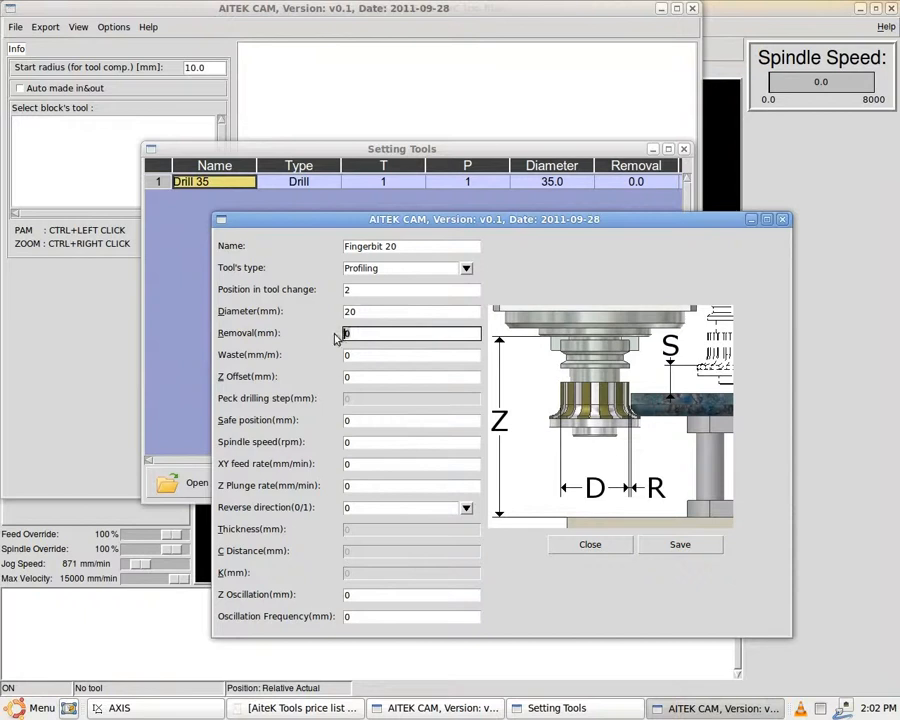
{"action": "left_click", "coordinate": [370, 355]}
{"action": "left_click_drag", "start_coordinate": [371, 355], "coordinate": [318, 361]}
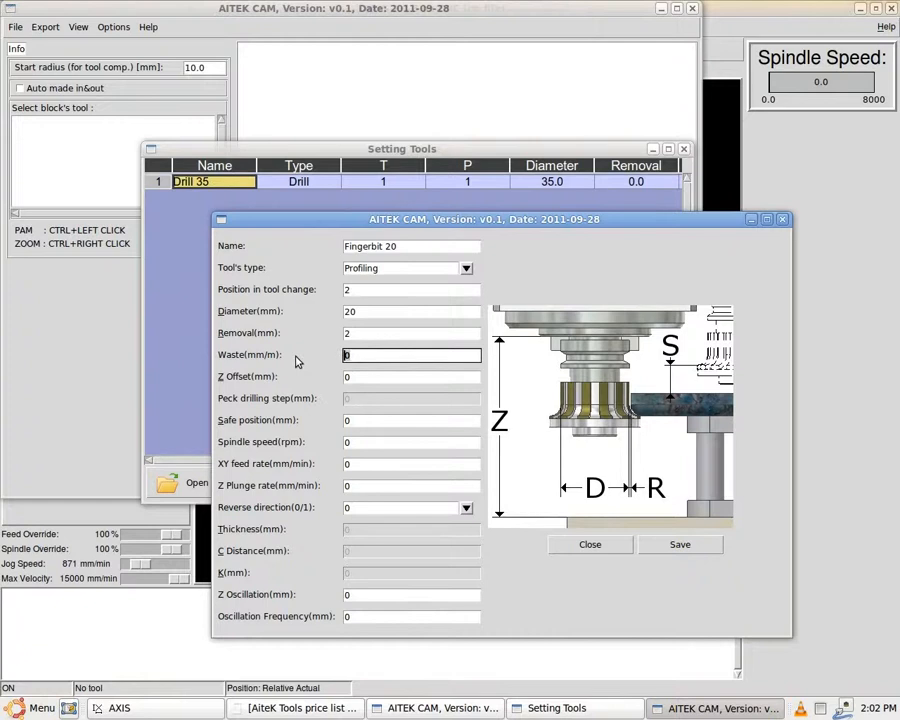
{"action": "left_click", "coordinate": [302, 711]}
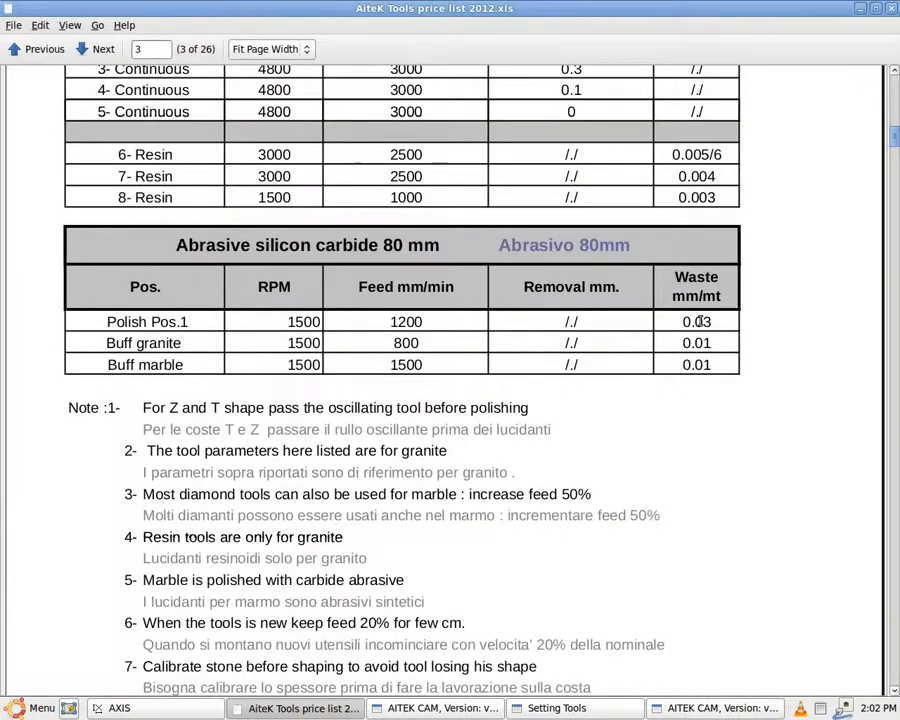
{"action": "scroll", "coordinate": [678, 395], "scroll_direction": "down", "scroll_amount": 10}
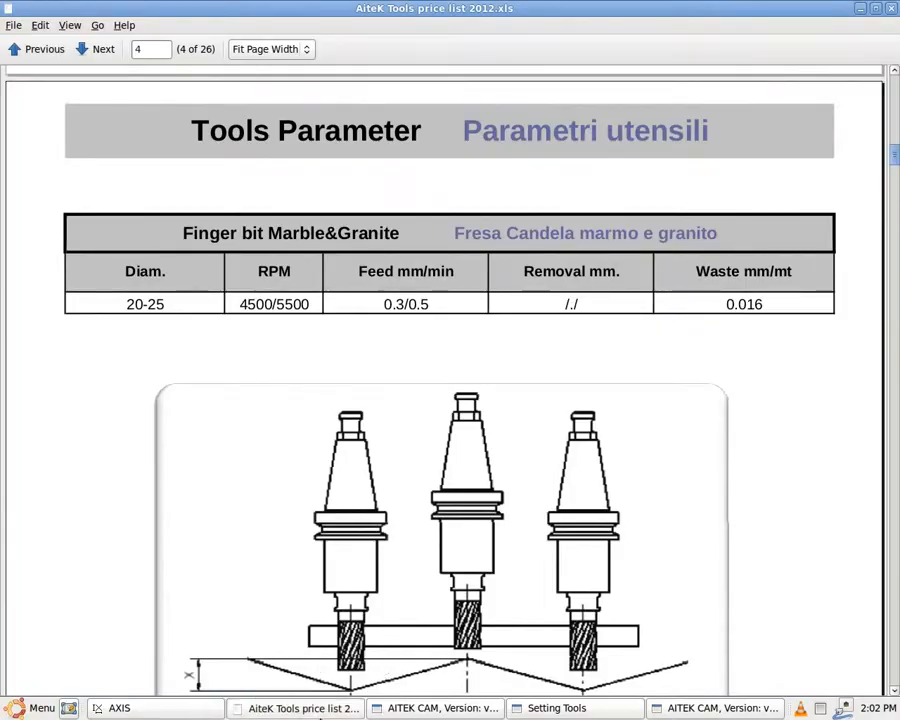
{"action": "left_click", "coordinate": [300, 708]}
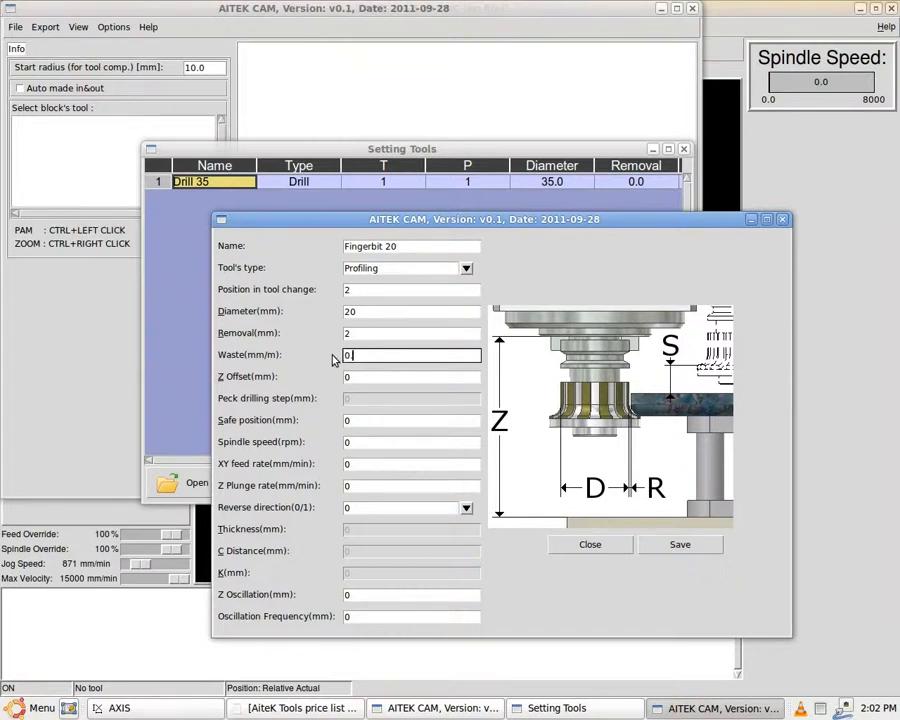
{"action": "type", "text": "16"}
Step: Set Fingerbit 20's Z offset to 250 mm and its safe position to 20 mm
{"action": "key", "text": "Tab"}
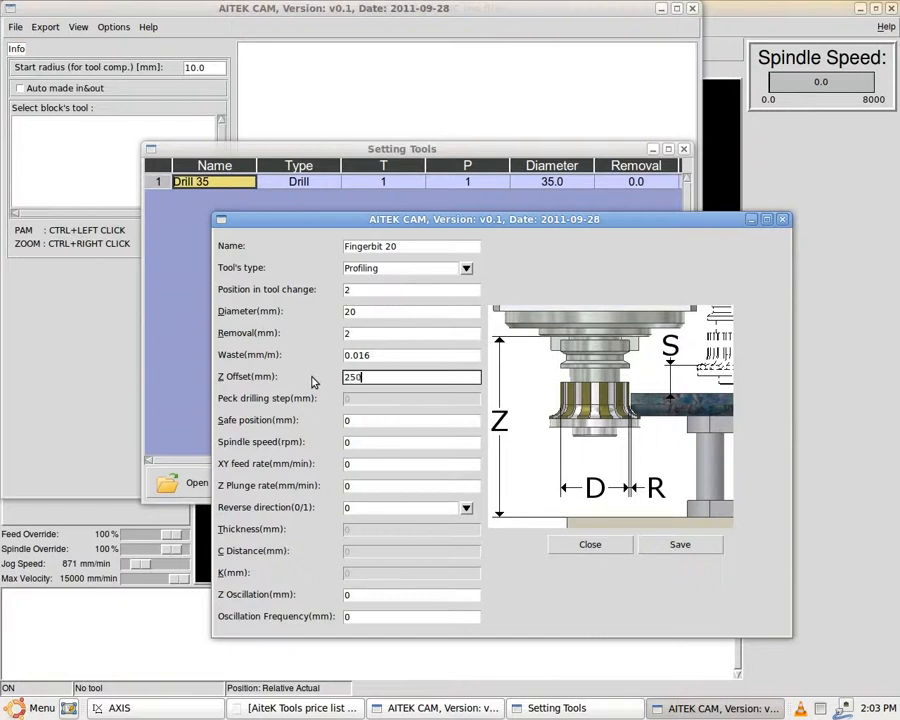
{"action": "left_click", "coordinate": [344, 420]}
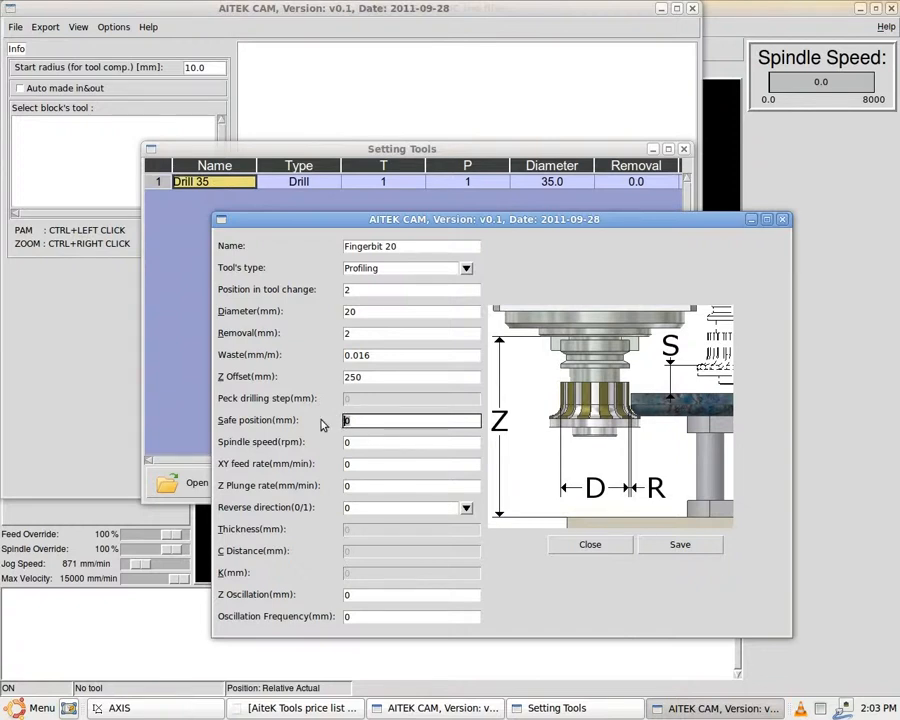
{"action": "type", "text": "2"}
Step: Check the finger bit's RPM and feed in the price list, and set its spindle speed to 5000 rpm and XY feed rate to 350 mm/min
{"action": "left_click", "coordinate": [364, 444]}
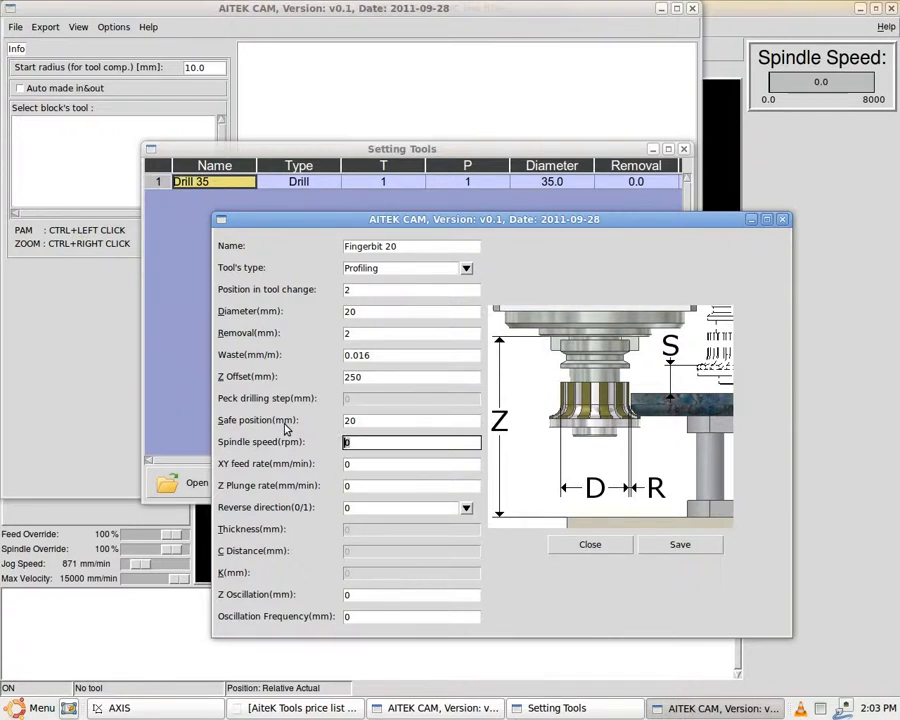
{"action": "left_click", "coordinate": [292, 707]}
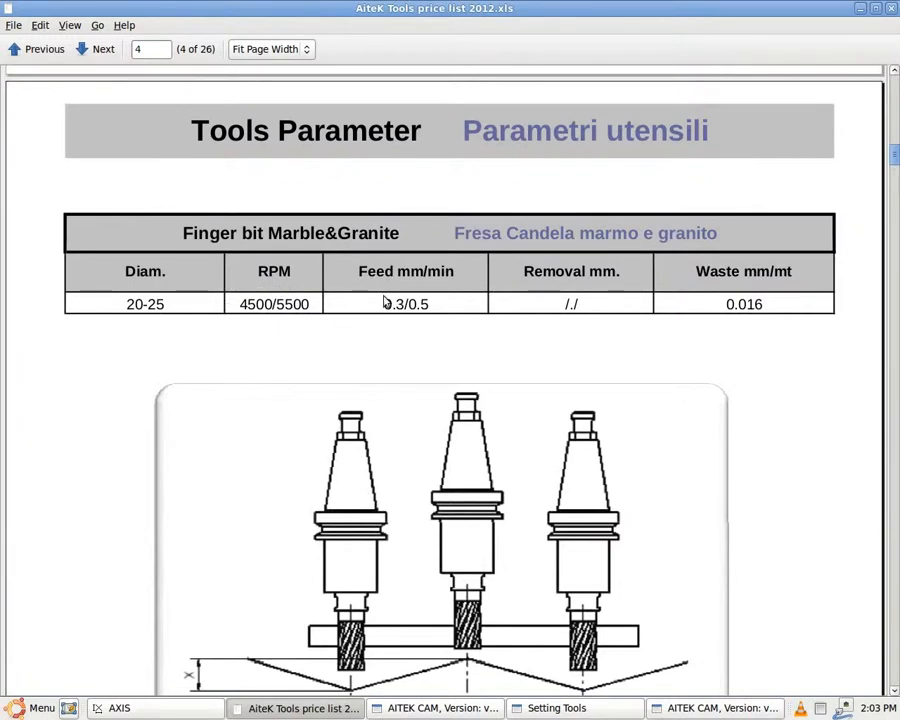
{"action": "left_click", "coordinate": [290, 708]}
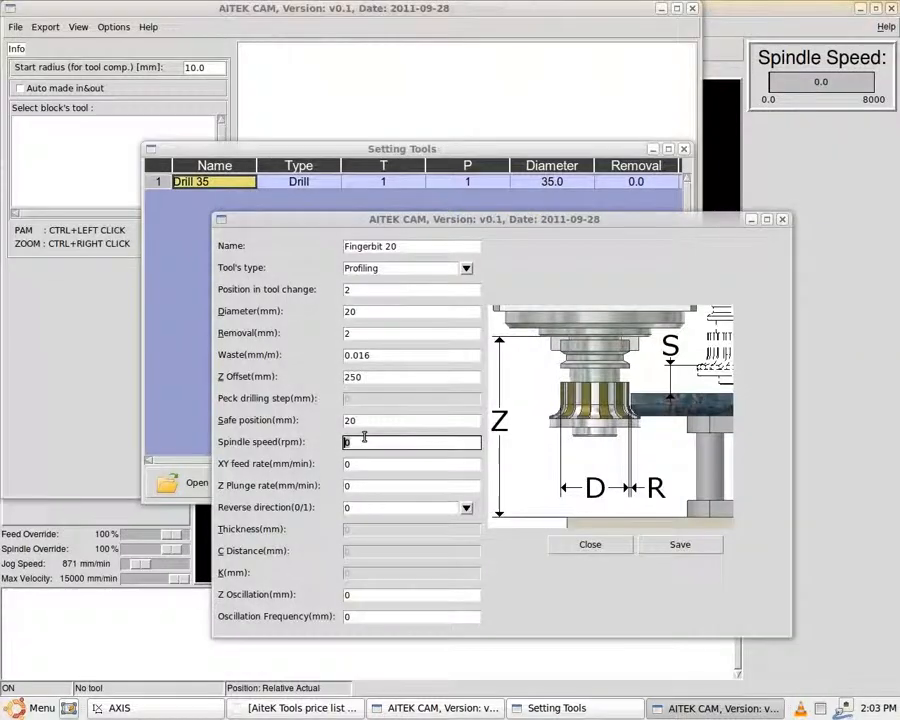
{"action": "left_click", "coordinate": [382, 441]}
{"action": "type", "text": "5000"}
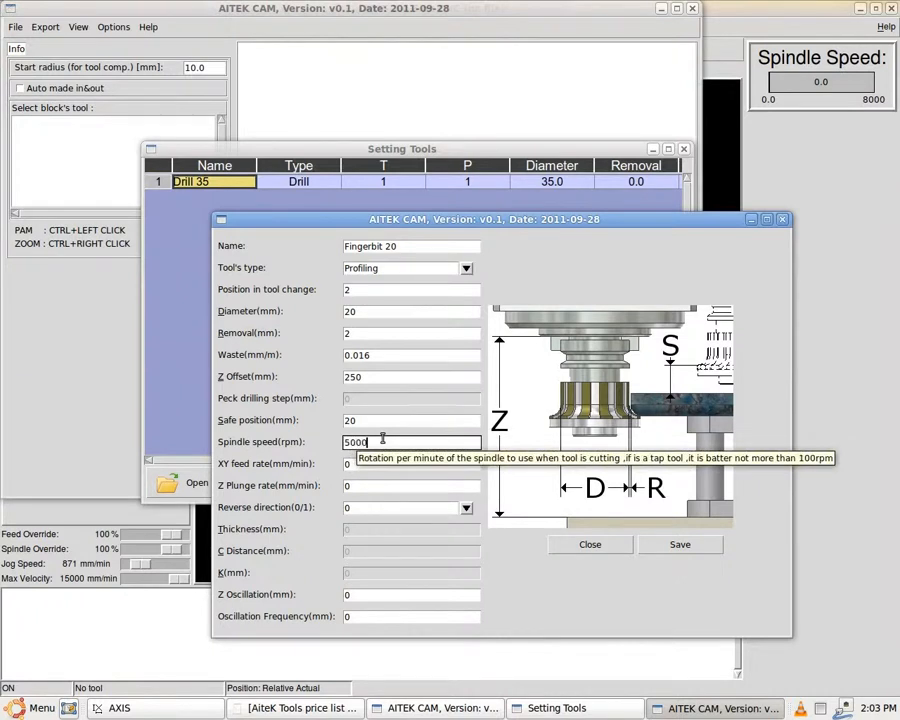
{"action": "left_click", "coordinate": [343, 464]}
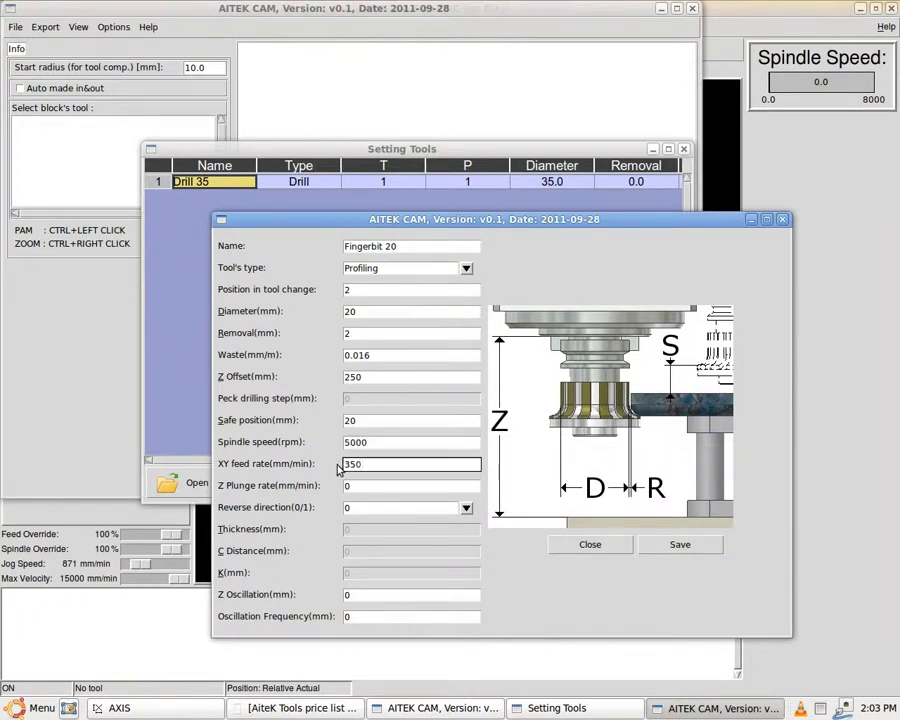
Step: Set Fingerbit 20's Z plunge rate to 1000 mm/min and choose 0 for its reverse direction
{"action": "left_click", "coordinate": [460, 486]}
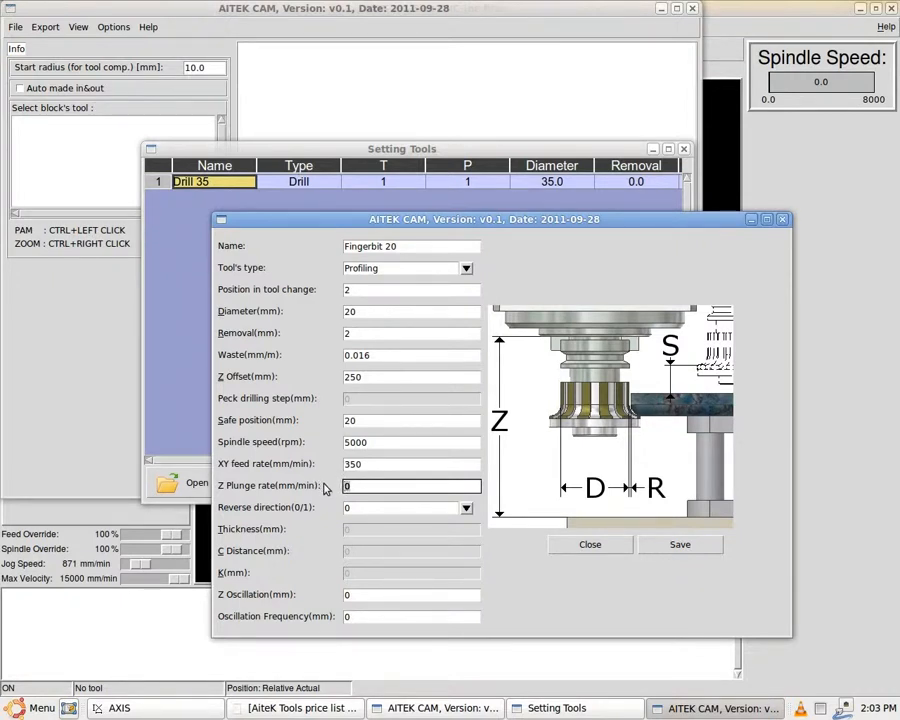
{"action": "type", "text": "1000"}
{"action": "left_click", "coordinate": [466, 508]}
{"action": "left_click", "coordinate": [365, 527]}
{"action": "left_click", "coordinate": [345, 508]}
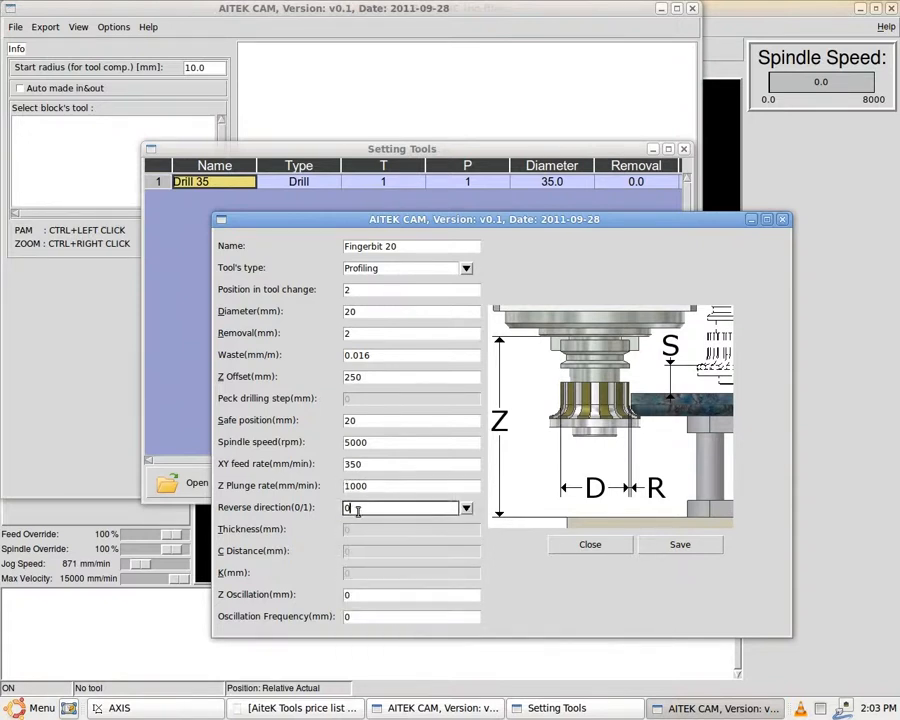
Step: Consult the price list's finger bit oscillation diagram and set Fingerbit 20's Z oscillation to -20 mm
{"action": "left_click", "coordinate": [345, 594]}
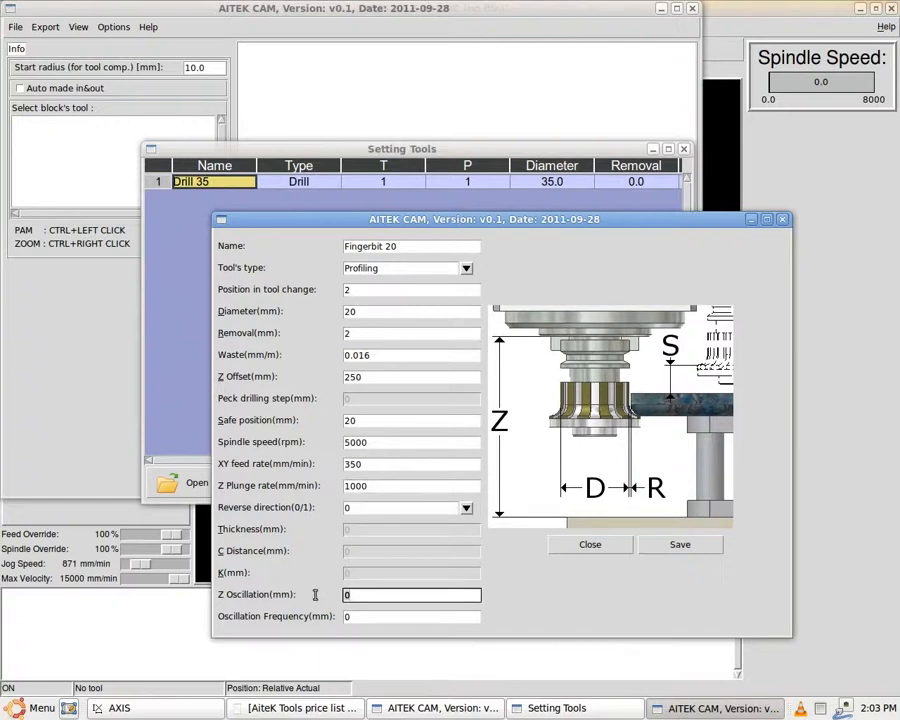
{"action": "left_click", "coordinate": [320, 715]}
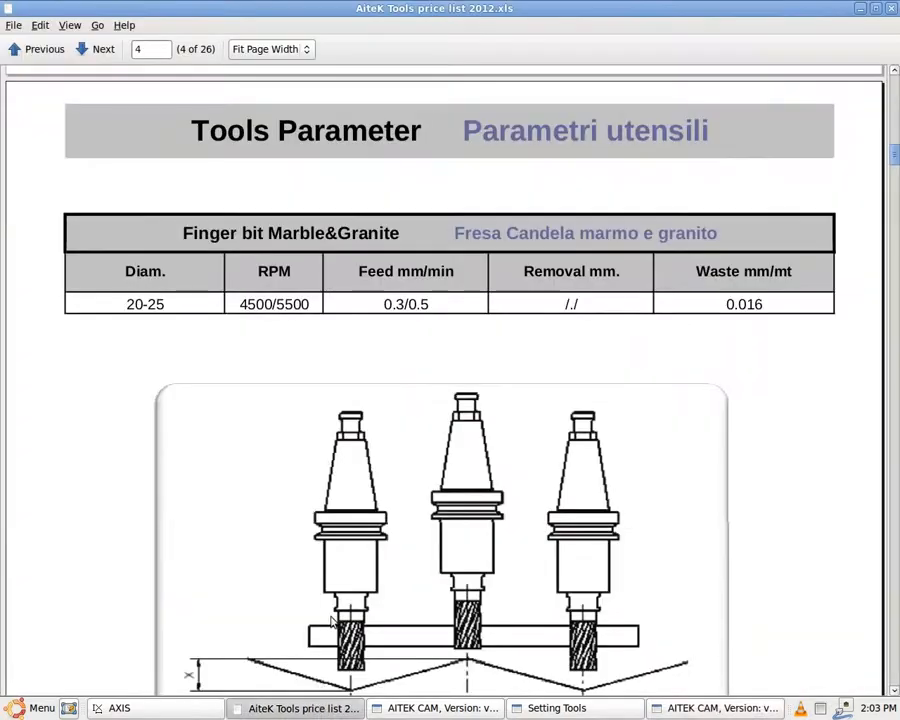
{"action": "scroll", "coordinate": [236, 425], "scroll_direction": "down", "scroll_amount": 5}
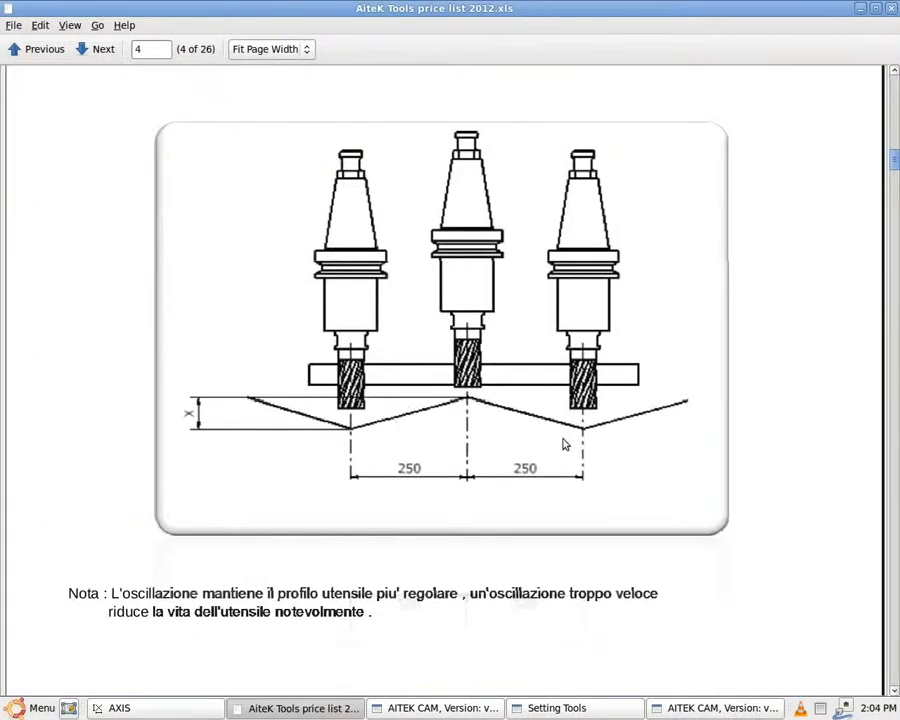
{"action": "scroll", "coordinate": [563, 444], "scroll_direction": "up", "scroll_amount": 1}
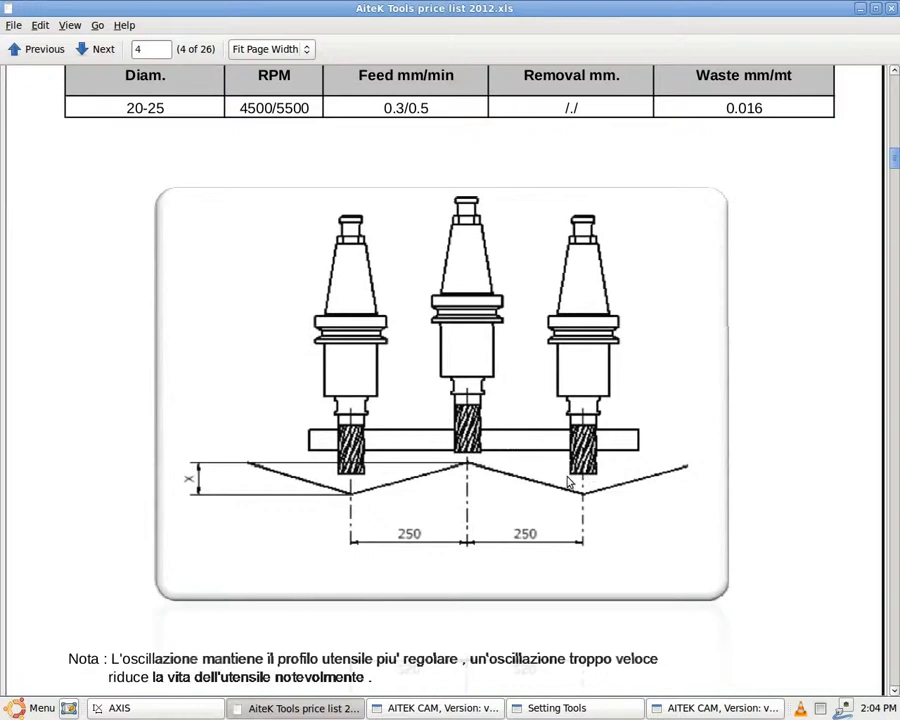
{"action": "left_click", "coordinate": [679, 709]}
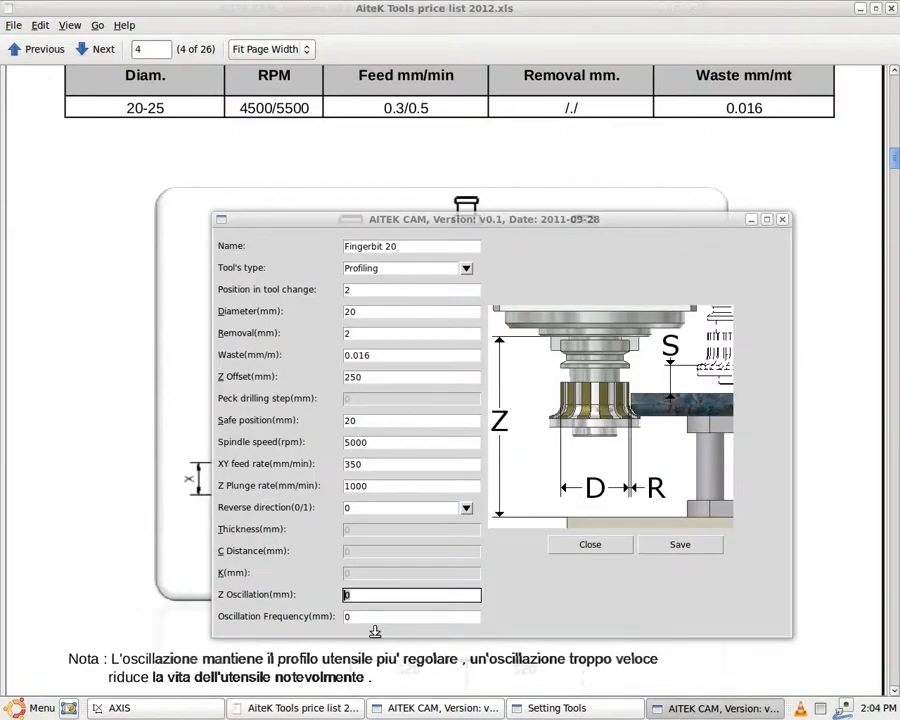
{"action": "left_click", "coordinate": [364, 594]}
{"action": "left_click_drag", "start_coordinate": [364, 594], "coordinate": [337, 596]}
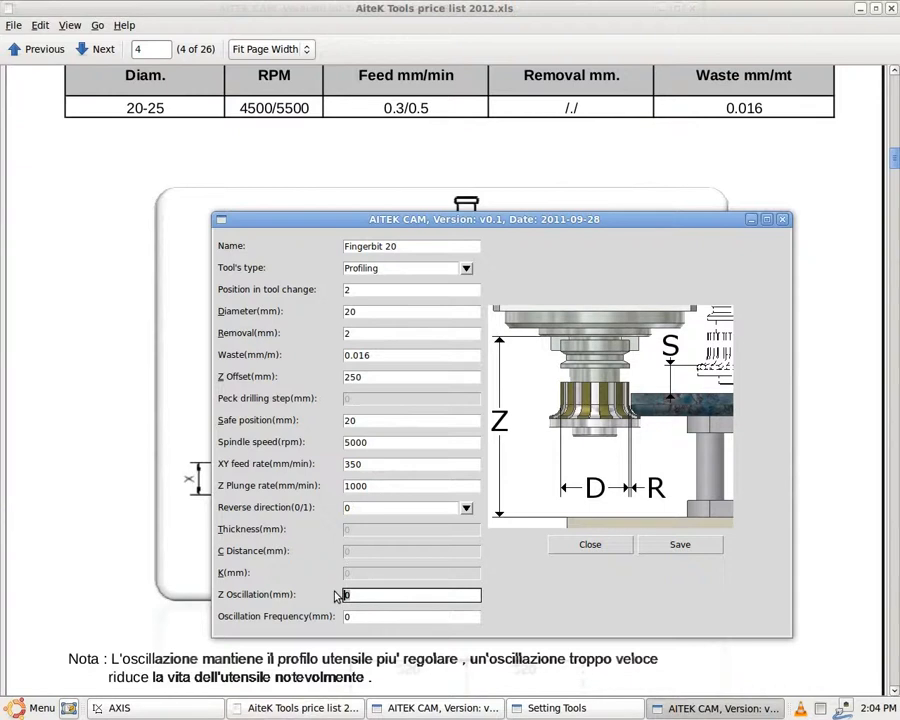
{"action": "type", "text": "-20"}
{"action": "key", "text": "Tab"}
Step: Set Fingerbit 20's oscillation frequency to 250 mm, then save the tool and the tool settings
{"action": "left_click", "coordinate": [170, 557]}
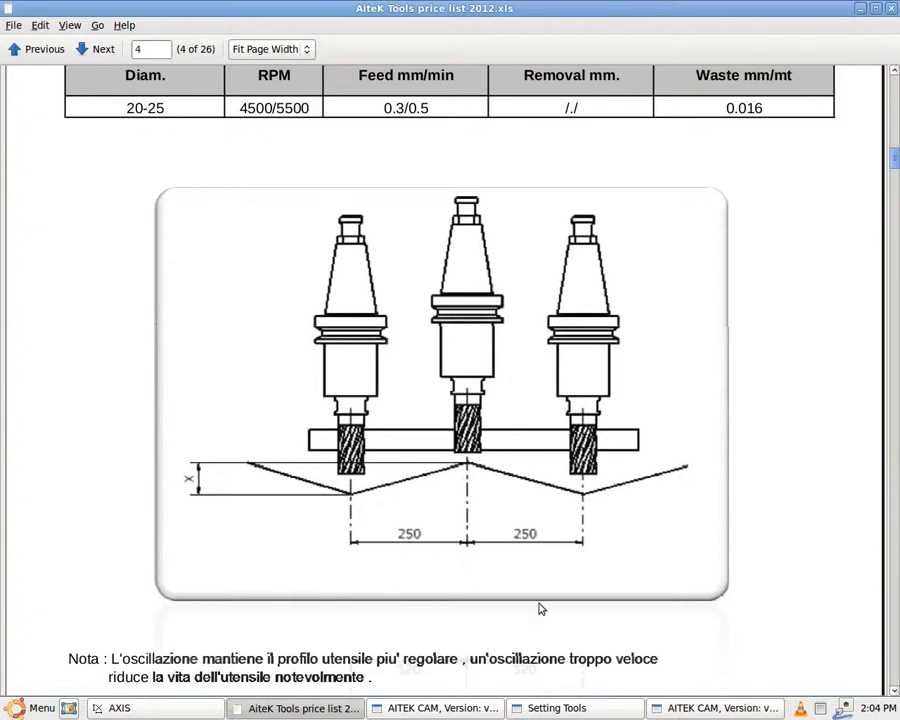
{"action": "left_click", "coordinate": [720, 708]}
{"action": "double_click", "coordinate": [378, 622]}
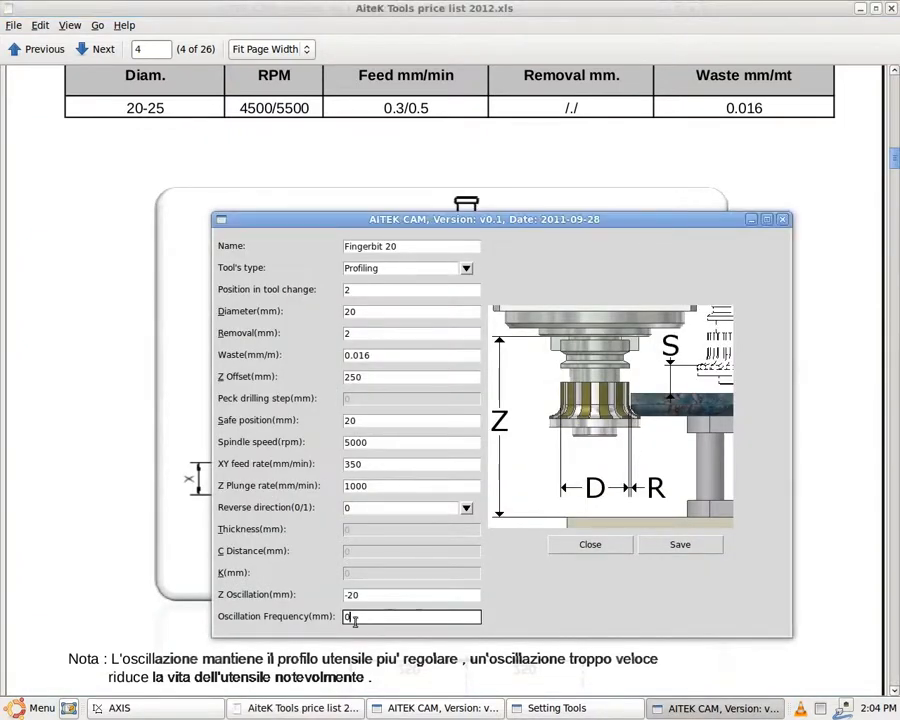
{"action": "type", "text": "250"}
{"action": "left_click", "coordinate": [678, 549]}
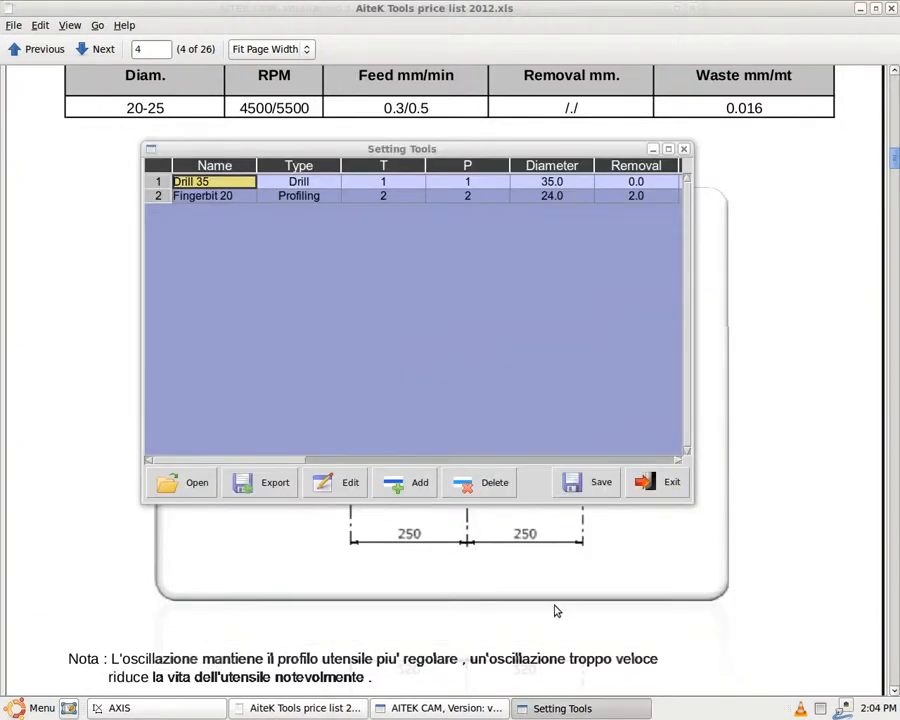
{"action": "left_click", "coordinate": [609, 484]}
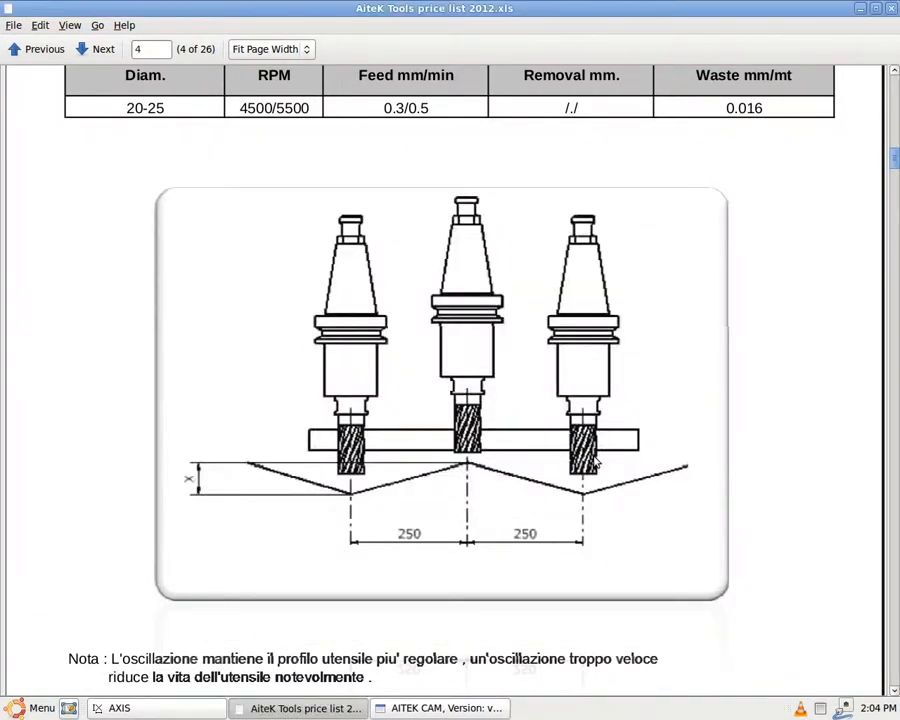
Step: Switch to AXIS and reload the tool table
{"action": "left_click", "coordinate": [312, 714]}
{"action": "left_click", "coordinate": [193, 713]}
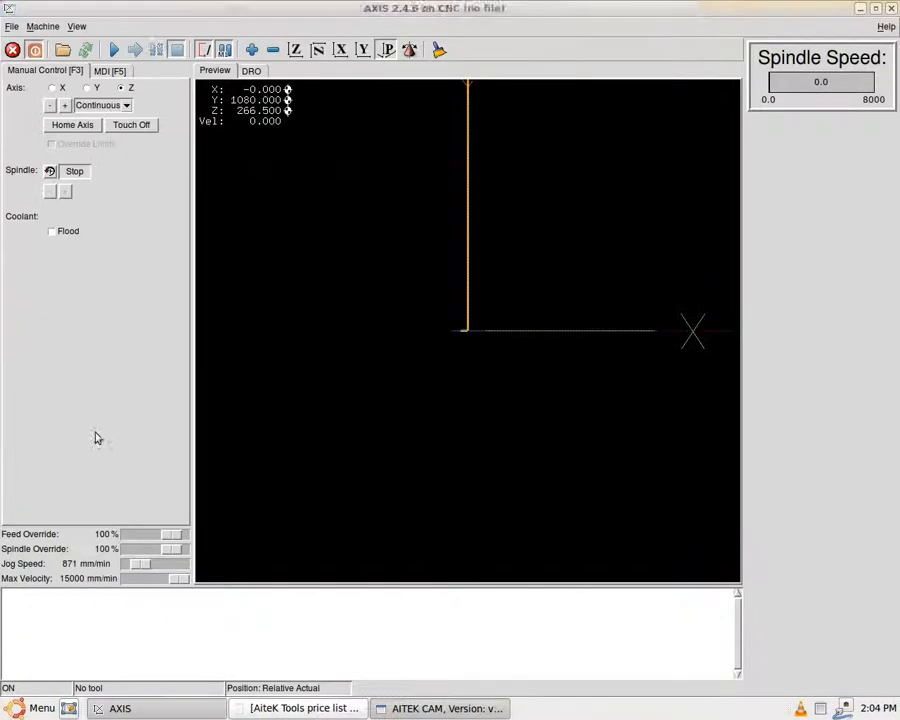
{"action": "left_click", "coordinate": [12, 26]}
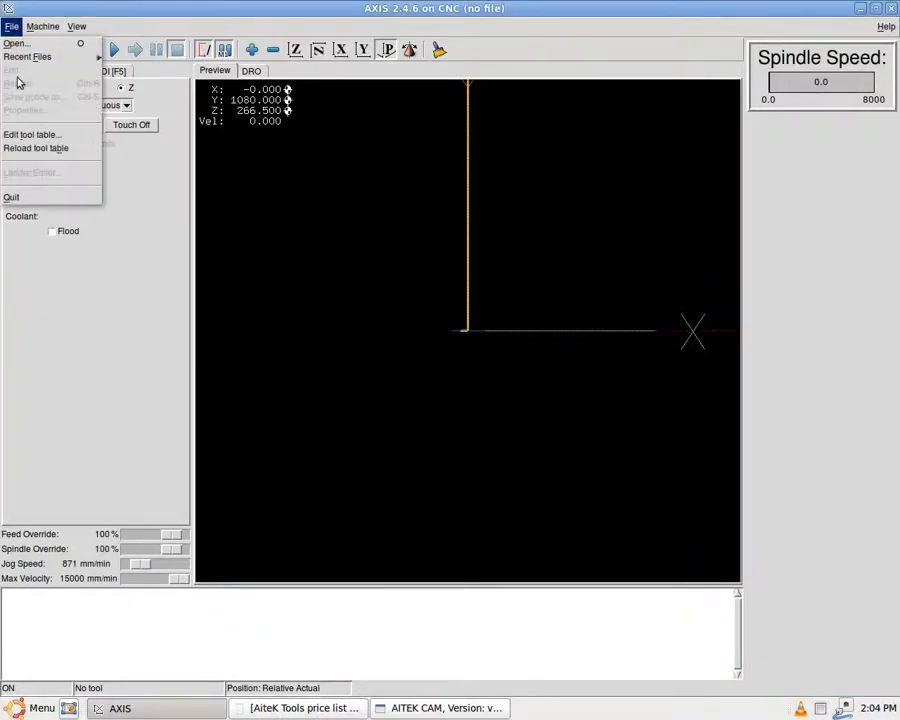
{"action": "left_click", "coordinate": [30, 148]}
Step: Run the MDI command T2 M6 to load tool 2
{"action": "left_click", "coordinate": [110, 72]}
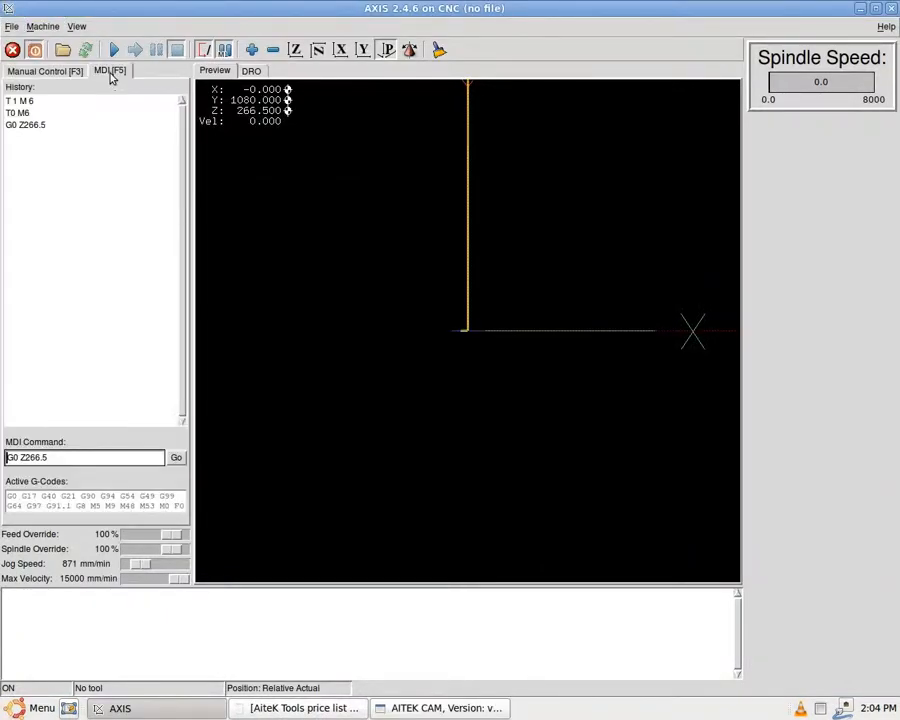
{"action": "left_click_drag", "start_coordinate": [40, 457], "coordinate": [4, 465]}
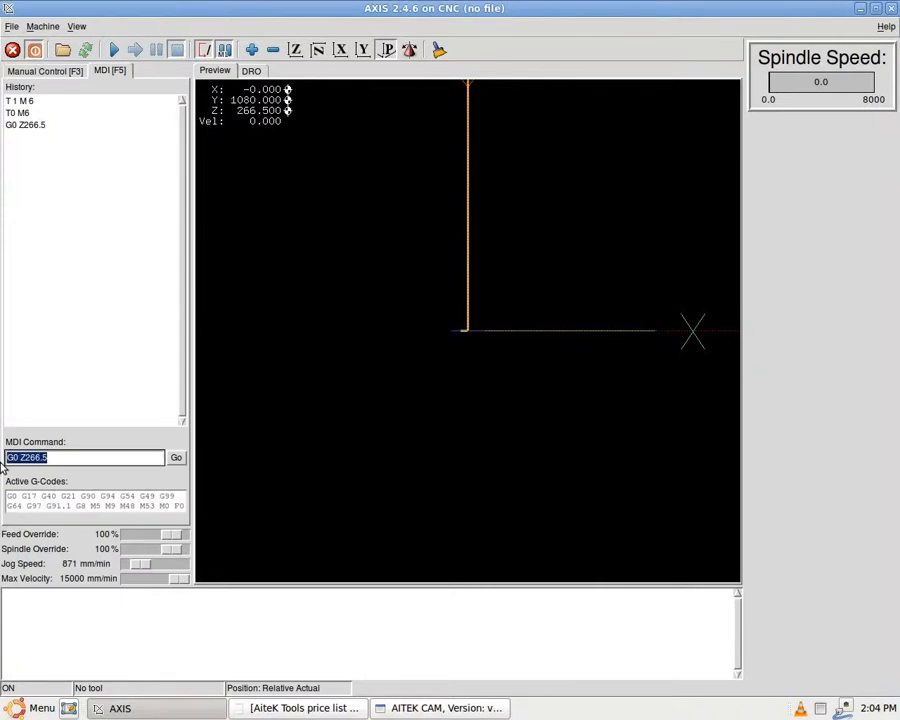
{"action": "type", "text": "T2 M6"}
{"action": "left_click", "coordinate": [175, 459]}
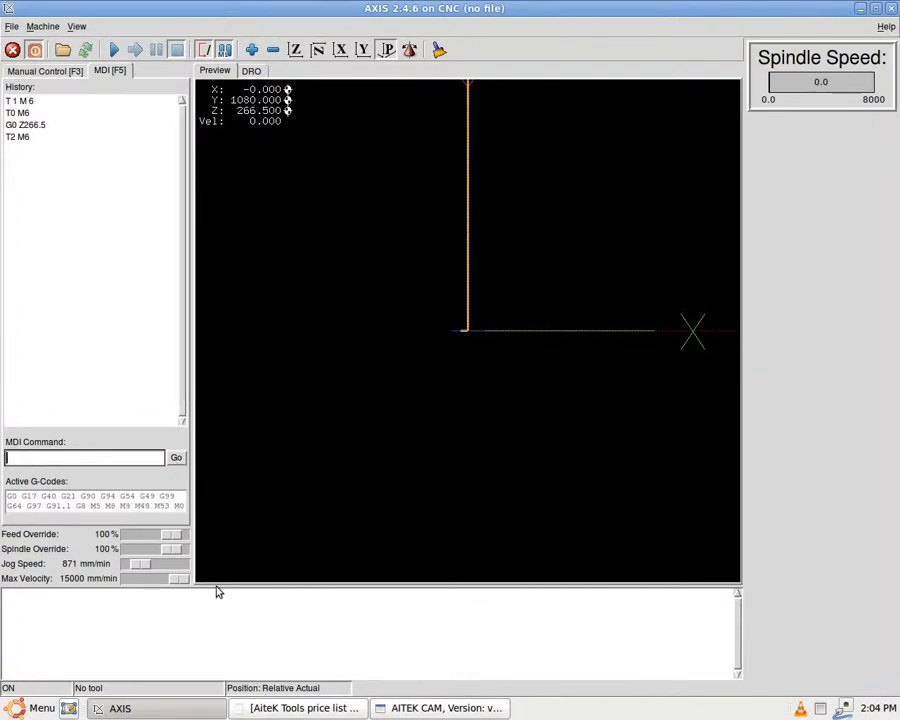
Step: Switch to AITEK CAM and add a new tool named Half Bullnose POS1 in the tool settings
{"action": "left_click", "coordinate": [186, 708]}
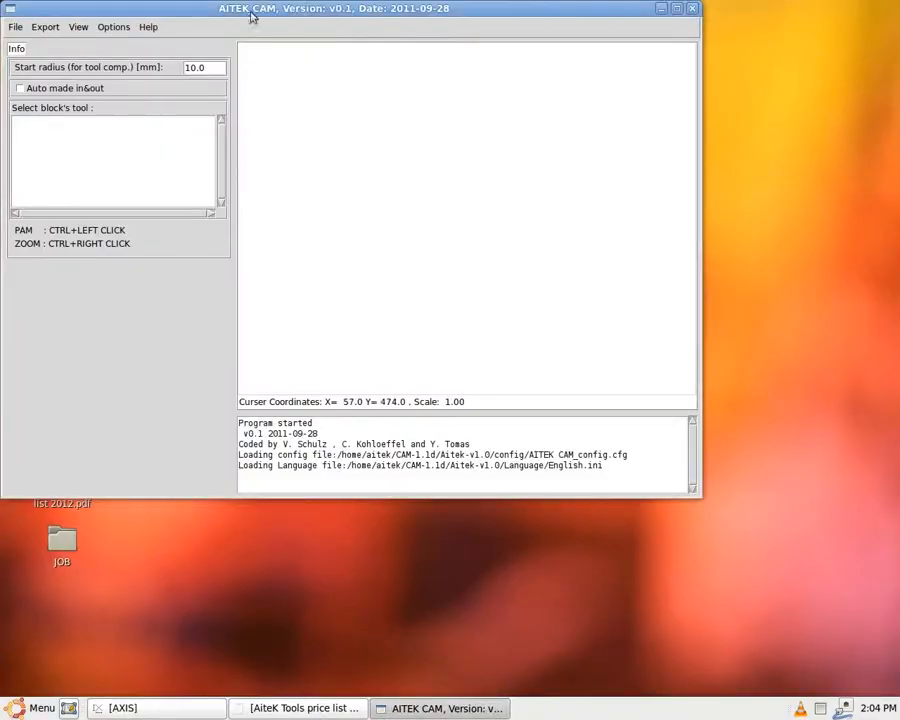
{"action": "left_click", "coordinate": [113, 27]}
{"action": "left_click", "coordinate": [126, 122]}
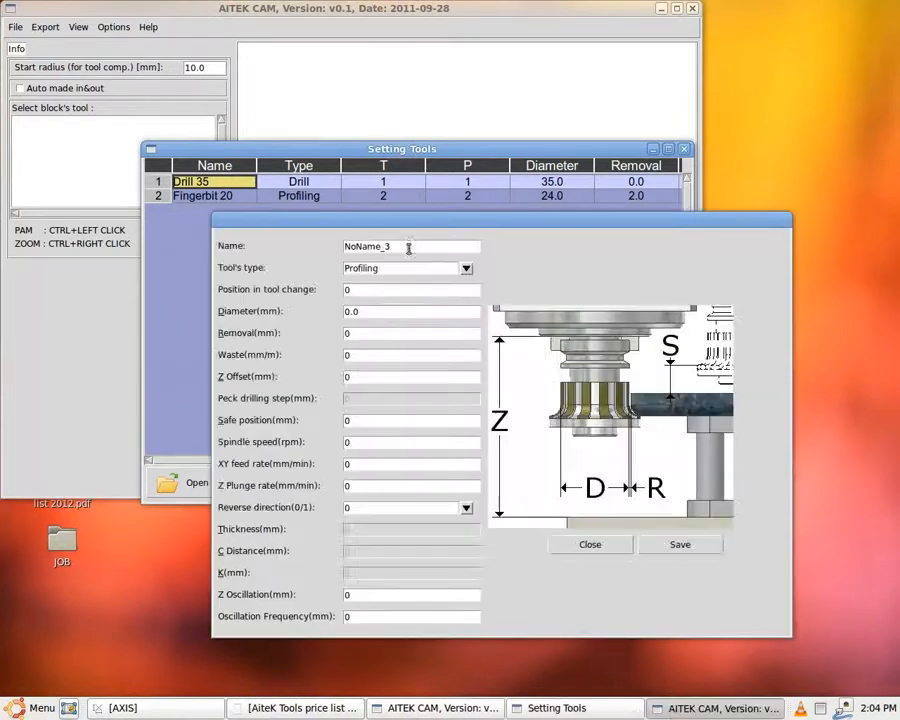
{"action": "left_click_drag", "start_coordinate": [405, 247], "coordinate": [286, 236]}
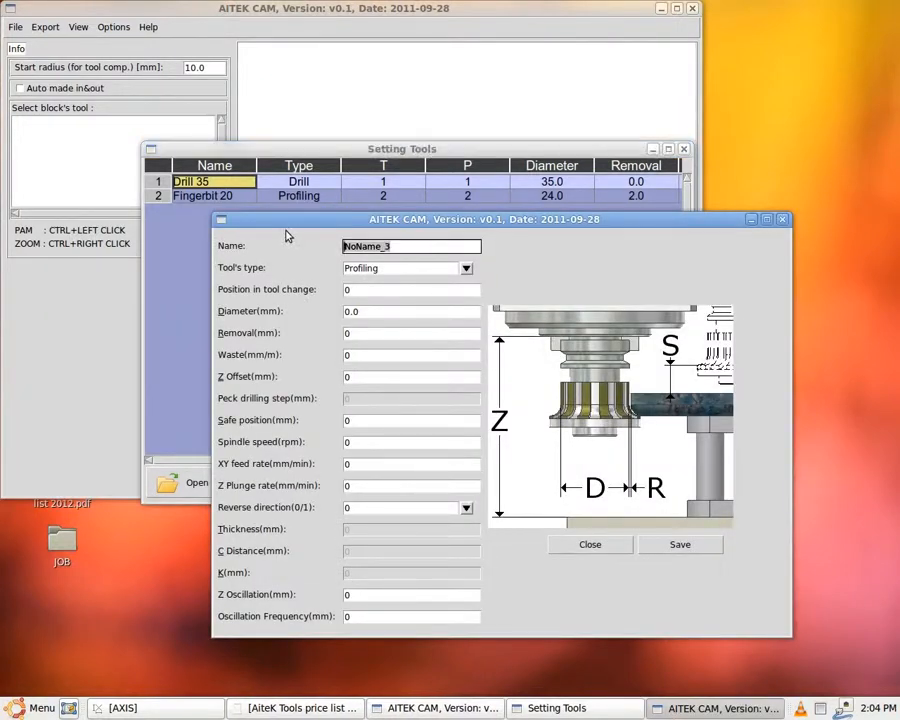
{"action": "type", "text": "Half Bullnose POS1"}
Step: Set Half Bullnose POS1's position in tool change to 3 and its diameter to 53.9 mm
{"action": "key", "text": "Tab"}
{"action": "type", "text": "3"}
{"action": "left_click", "coordinate": [383, 314]}
{"action": "left_click_drag", "start_coordinate": [383, 314], "coordinate": [323, 323]}
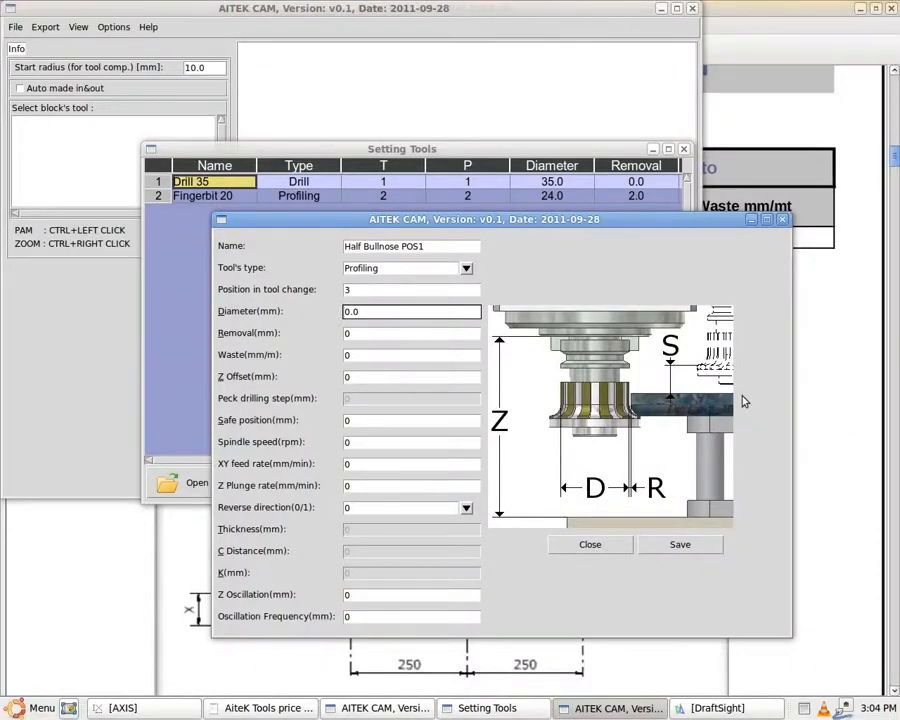
{"action": "double_click", "coordinate": [366, 311]}
{"action": "type", "text": "53.9"}
Step: Set Half Bullnose POS1's removal to 1.5 mm and its Z offset to 233.3 mm
{"action": "left_click", "coordinate": [363, 334]}
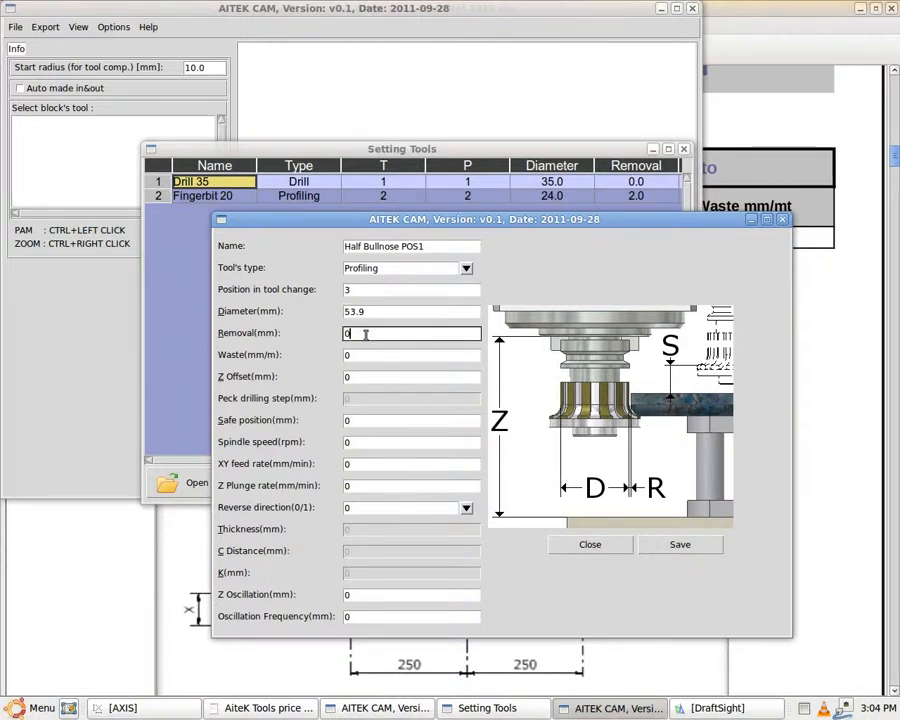
{"action": "type", "text": "1.5"}
{"action": "left_click", "coordinate": [355, 376]}
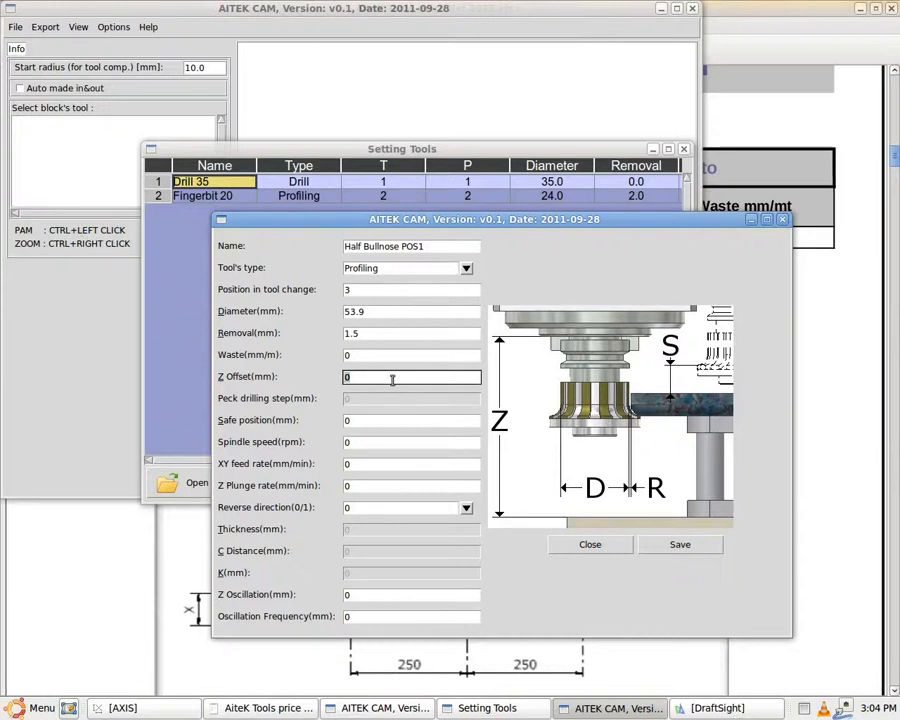
{"action": "mouse_move", "coordinate": [392, 379]}
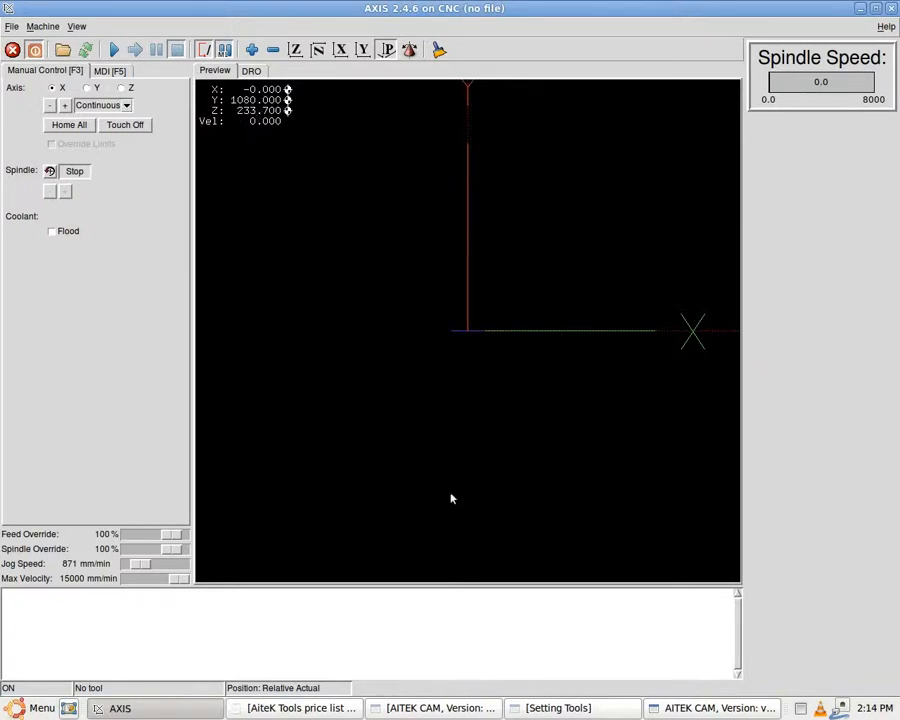
{"action": "left_click", "coordinate": [678, 711]}
{"action": "triple_click", "coordinate": [375, 378]}
{"action": "type", "text": "233.3"}
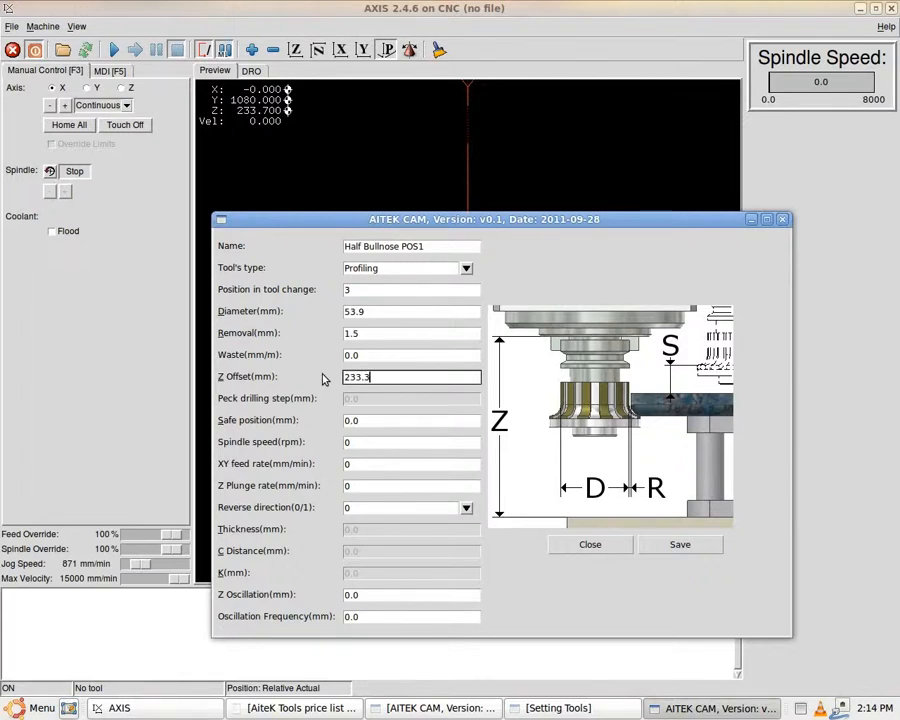
Step: Set Half Bullnose POS1's safe position to 100 mm and its spindle speed to 4800 rpm
{"action": "left_click", "coordinate": [357, 420]}
{"action": "triple_click", "coordinate": [357, 420]}
{"action": "type", "text": "100"}
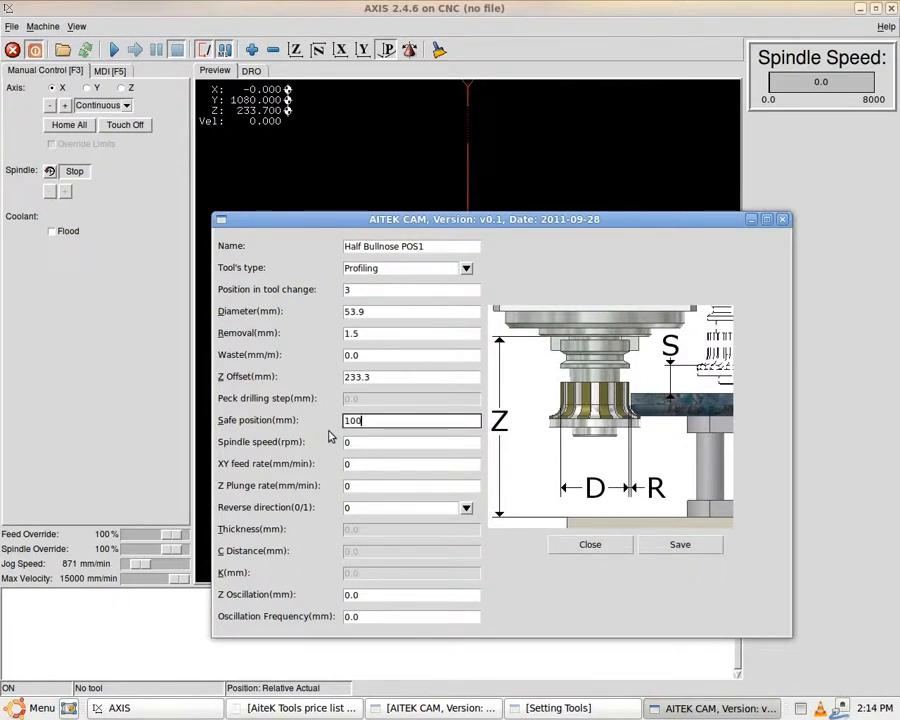
{"action": "triple_click", "coordinate": [354, 441]}
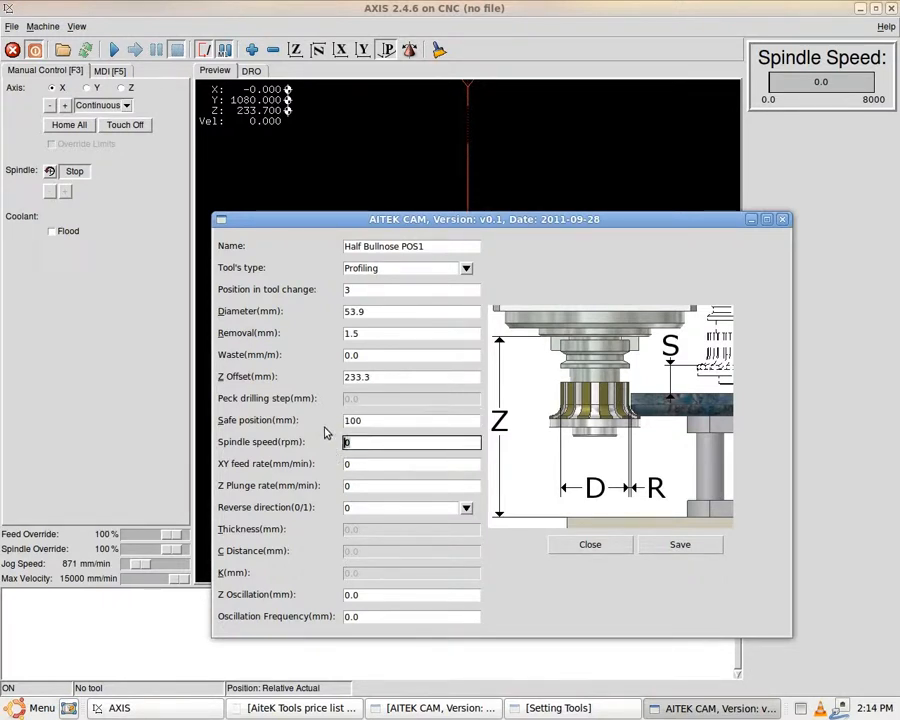
{"action": "type", "text": "4800"}
Step: Set Half Bullnose POS1's XY feed rate to 800 mm/min and Z plunge rate to 1000 mm/min, and save the tool
{"action": "triple_click", "coordinate": [356, 464]}
{"action": "type", "text": "1000"}
{"action": "triple_click", "coordinate": [344, 468]}
{"action": "type", "text": "800"}
{"action": "key", "text": "Tab"}
{"action": "type", "text": "100"}
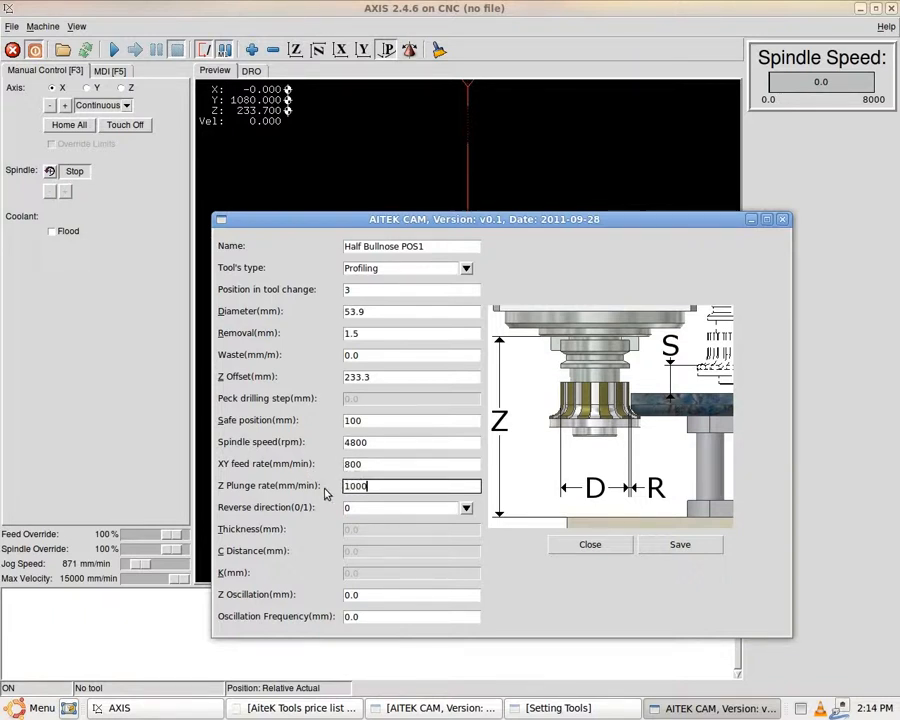
{"action": "left_click", "coordinate": [699, 547]}
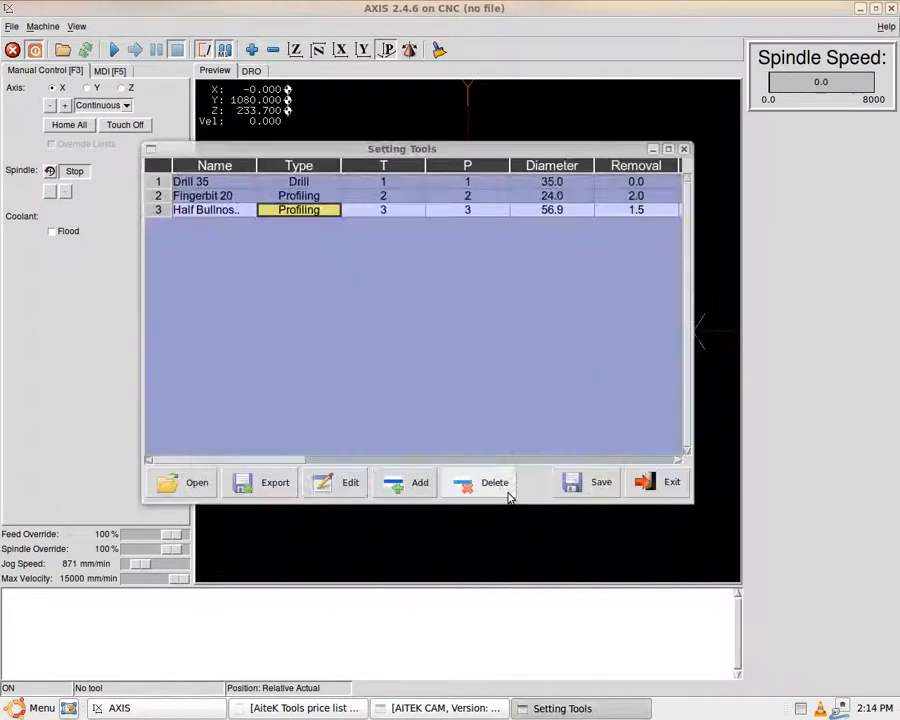
Step: Add a new tool named Half Bullnose POS2 in the tool settings
{"action": "left_click", "coordinate": [420, 482]}
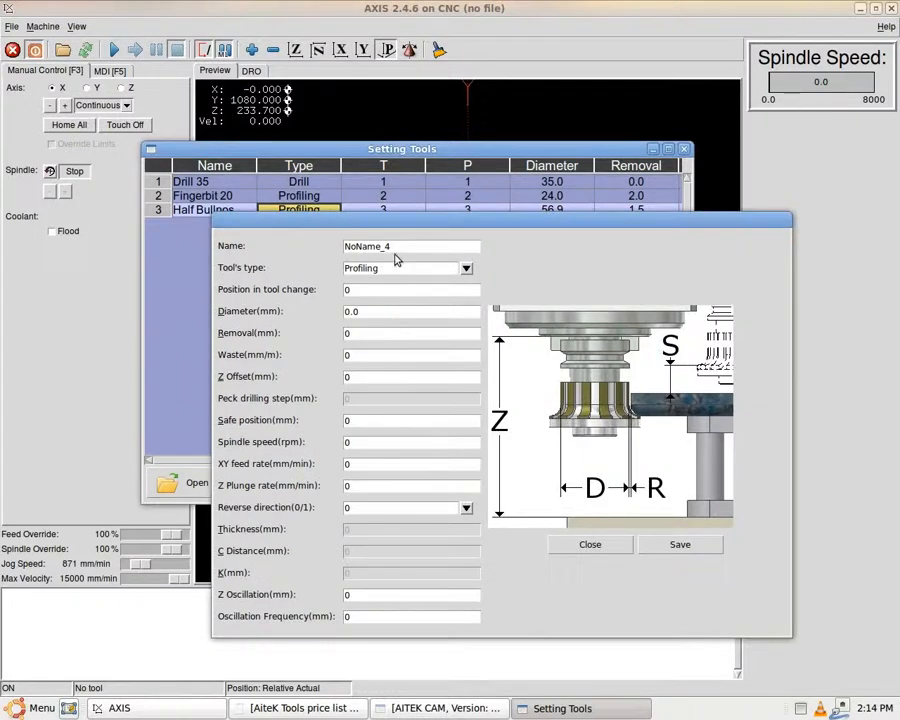
{"action": "double_click", "coordinate": [392, 246]}
{"action": "type", "text": "Bullnose POS"}
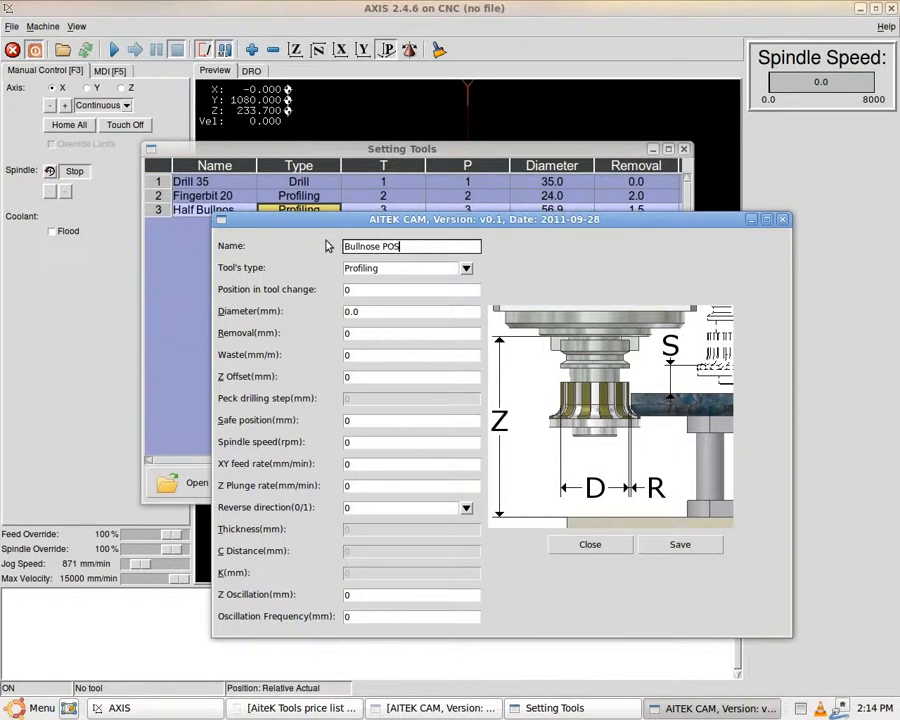
{"action": "type", "text": "Half"}
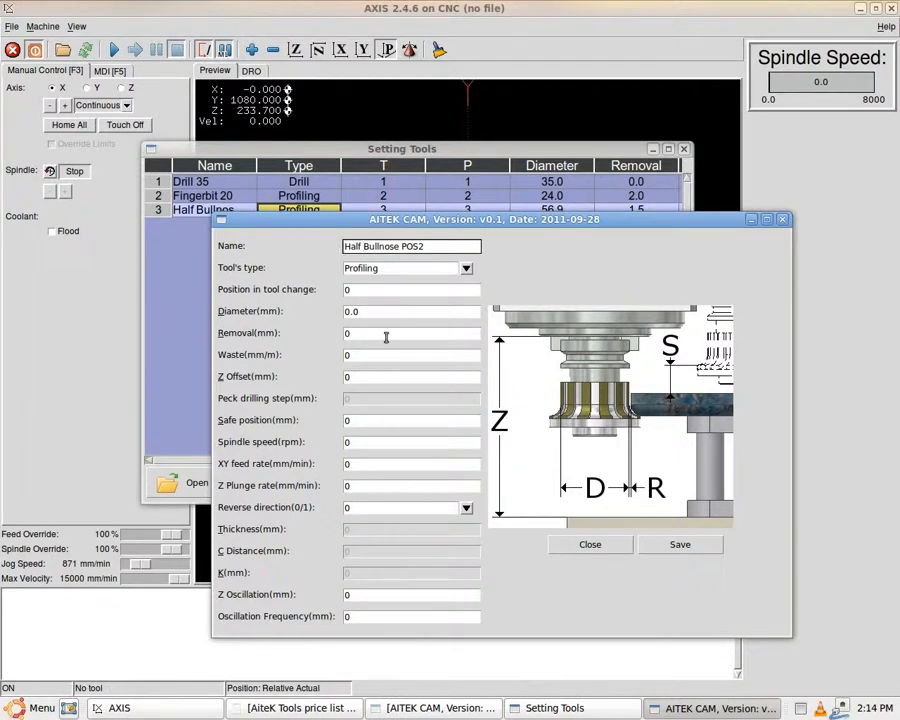
Step: Set Half Bullnose POS2's diameter to 55.2 mm, its position in tool change to 3 and its removal to 0.8 mm
{"action": "triple_click", "coordinate": [388, 312]}
{"action": "type", "text": "55.2"}
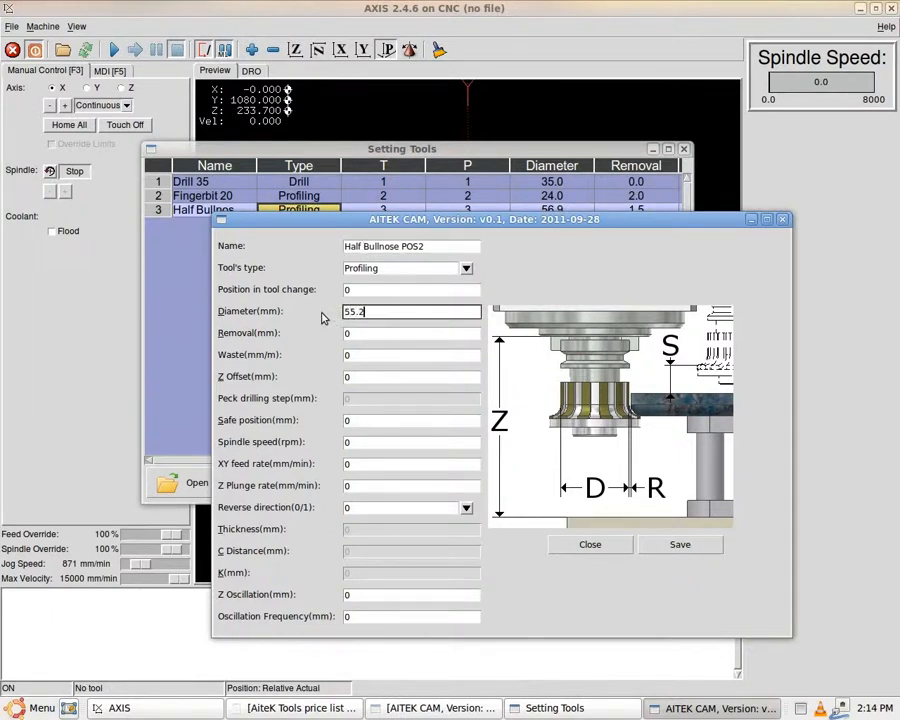
{"action": "triple_click", "coordinate": [355, 291]}
{"action": "type", "text": "3"}
{"action": "triple_click", "coordinate": [350, 332]}
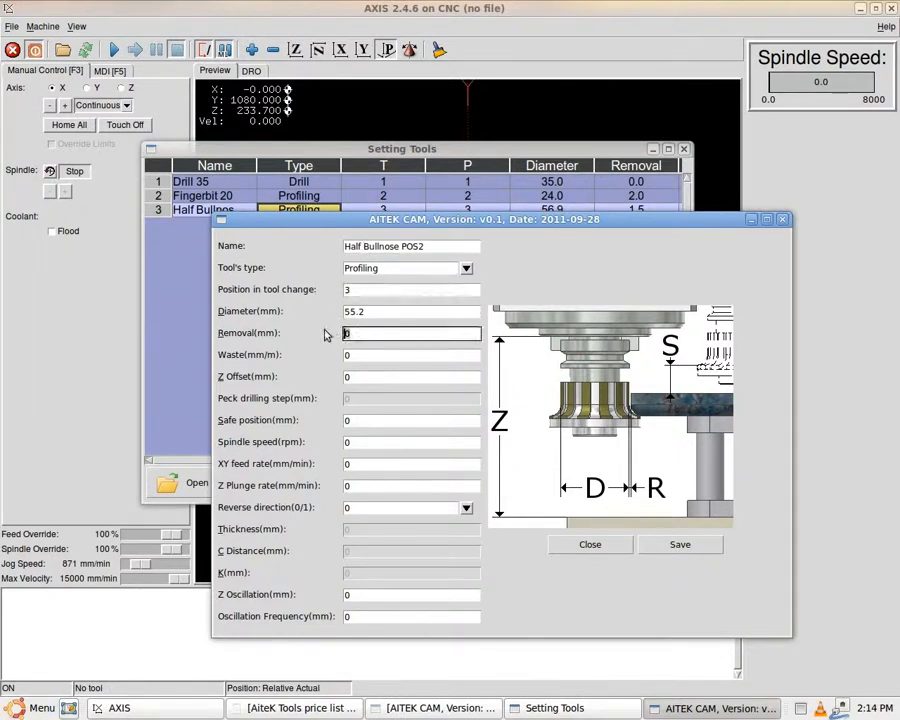
Step: Set Half Bullnose POS2's Z offset to 266.9 mm and its safe position to 25 mm
{"action": "triple_click", "coordinate": [362, 379]}
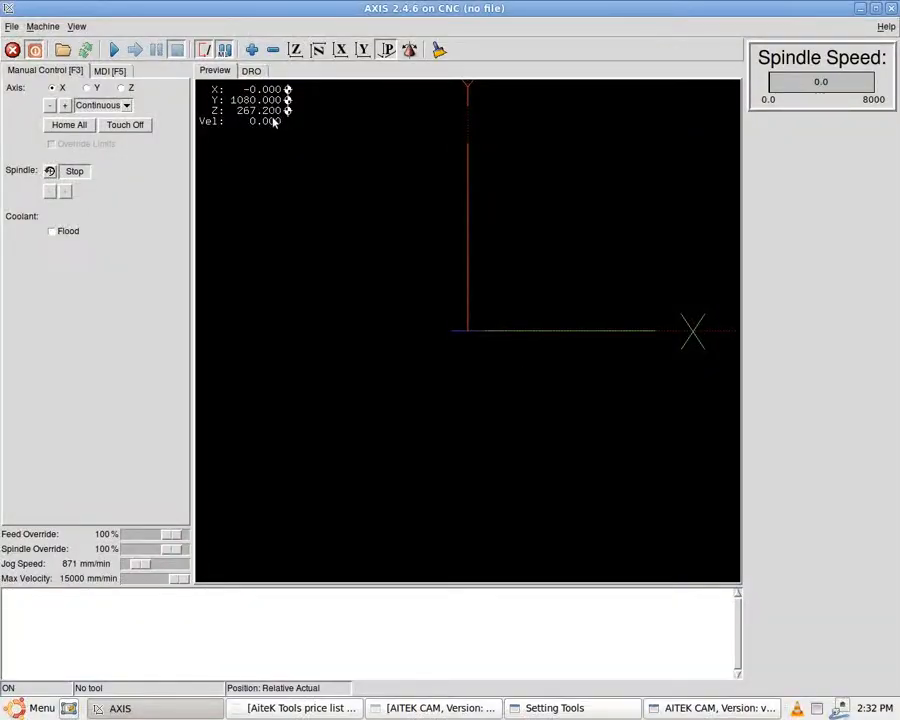
{"action": "left_click", "coordinate": [540, 709]}
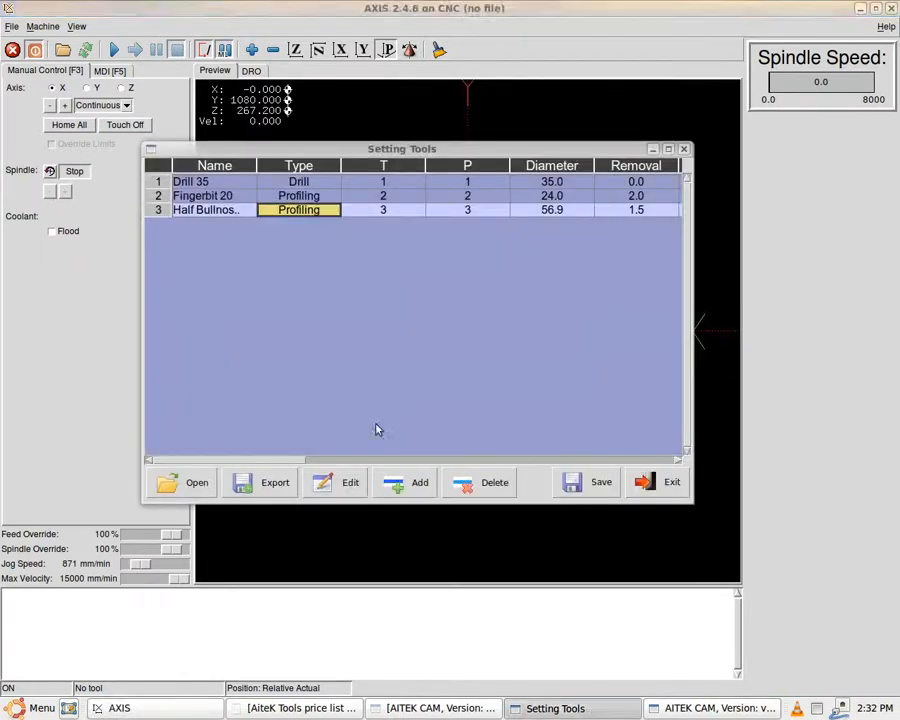
{"action": "left_click", "coordinate": [676, 709]}
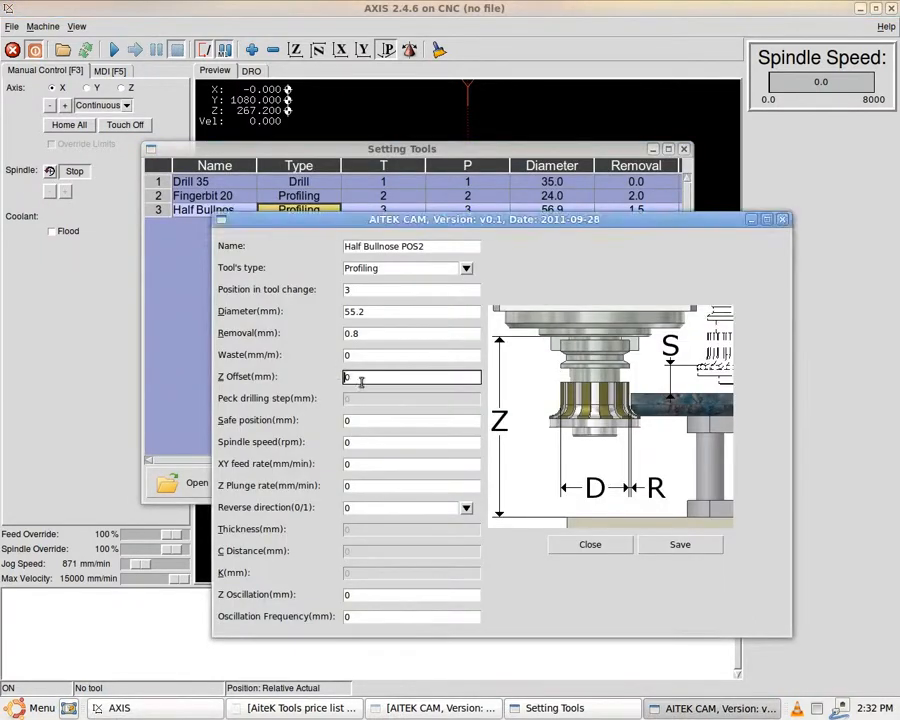
{"action": "type", "text": "266.9"}
{"action": "left_click", "coordinate": [365, 421]}
{"action": "type", "text": "25"}
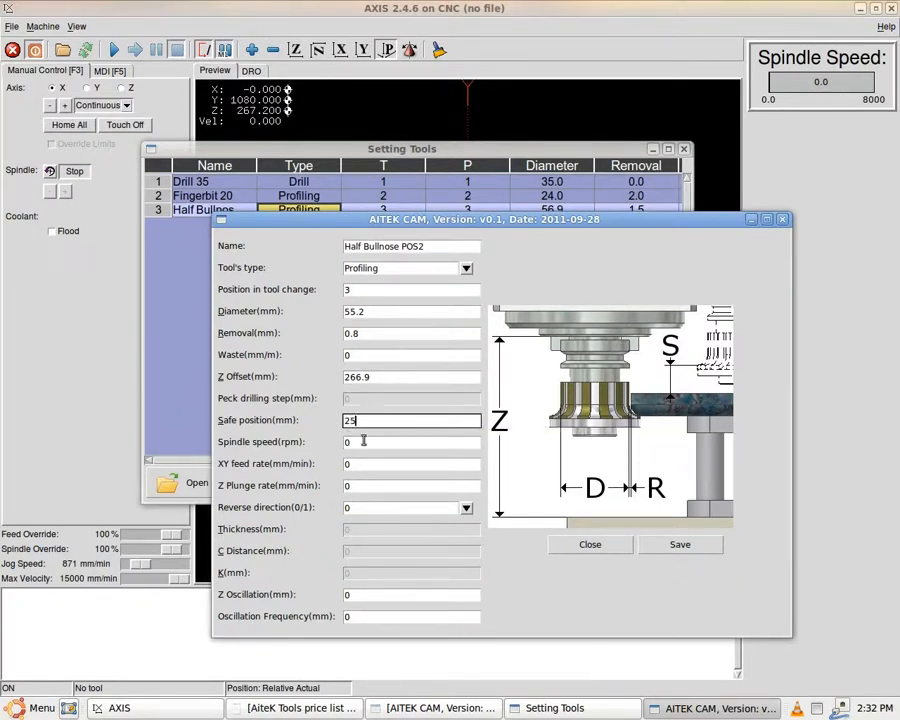
Step: Set Half Bullnose POS2's spindle speed to 4800 rpm and both its XY feed rate and Z plunge rate to 1000 mm/min
{"action": "key", "text": "Tab"}
{"action": "type", "text": "4800"}
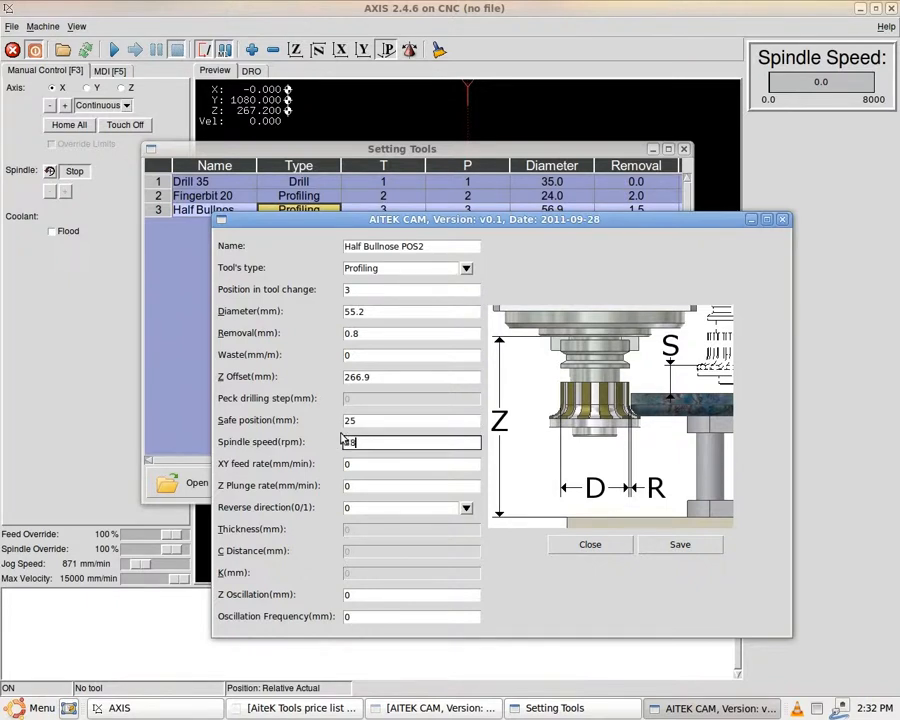
{"action": "left_click", "coordinate": [346, 463]}
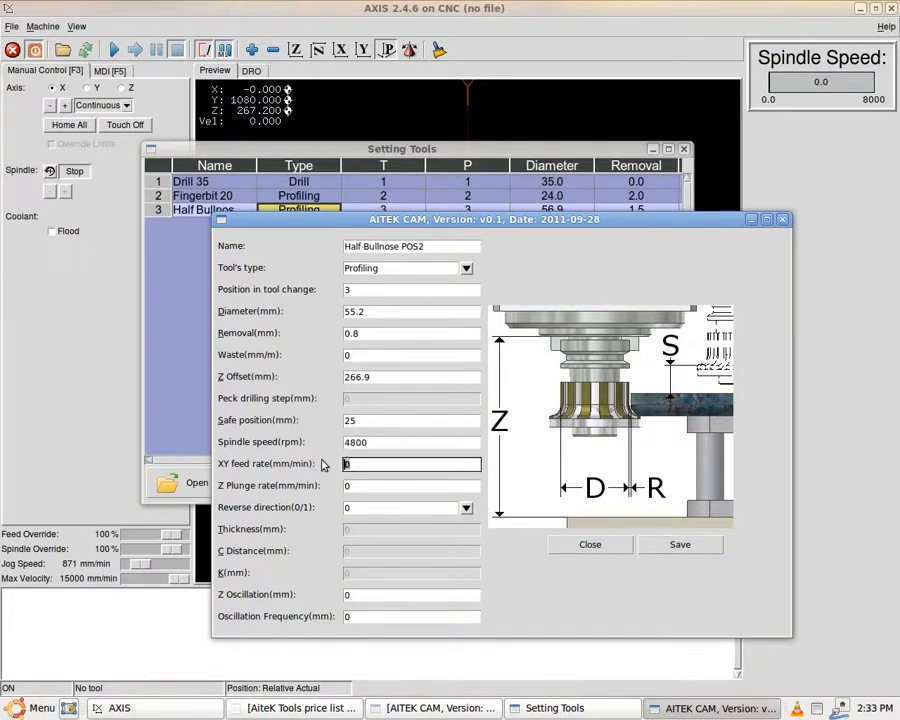
{"action": "type", "text": "1000"}
{"action": "key", "text": "Tab"}
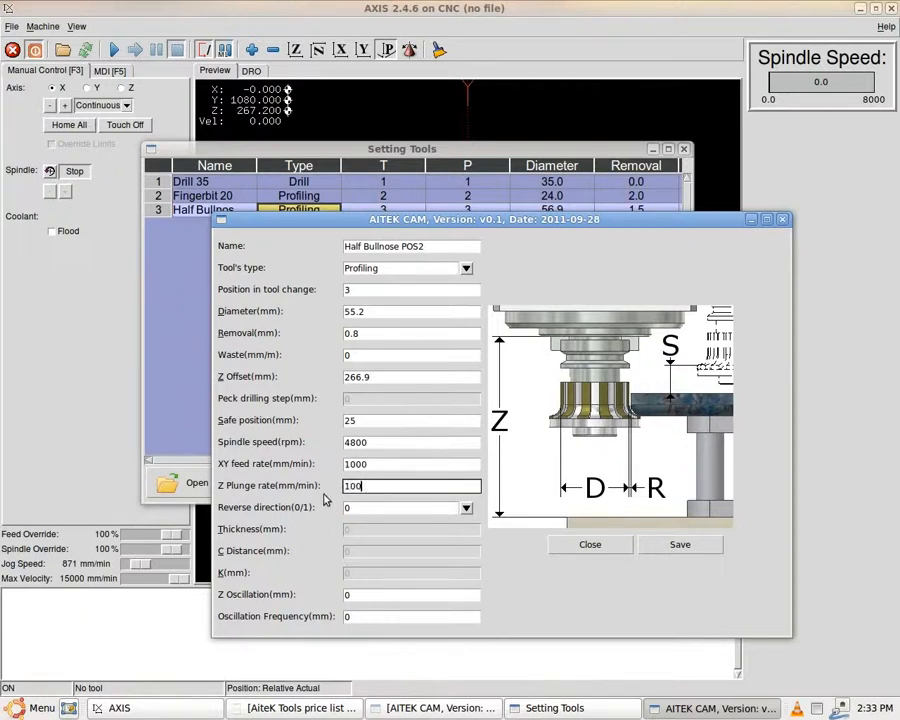
Step: Set Half Bullnose POS2's reverse direction to 1 and save the tool
{"action": "left_click", "coordinate": [465, 508]}
{"action": "left_click", "coordinate": [354, 536]}
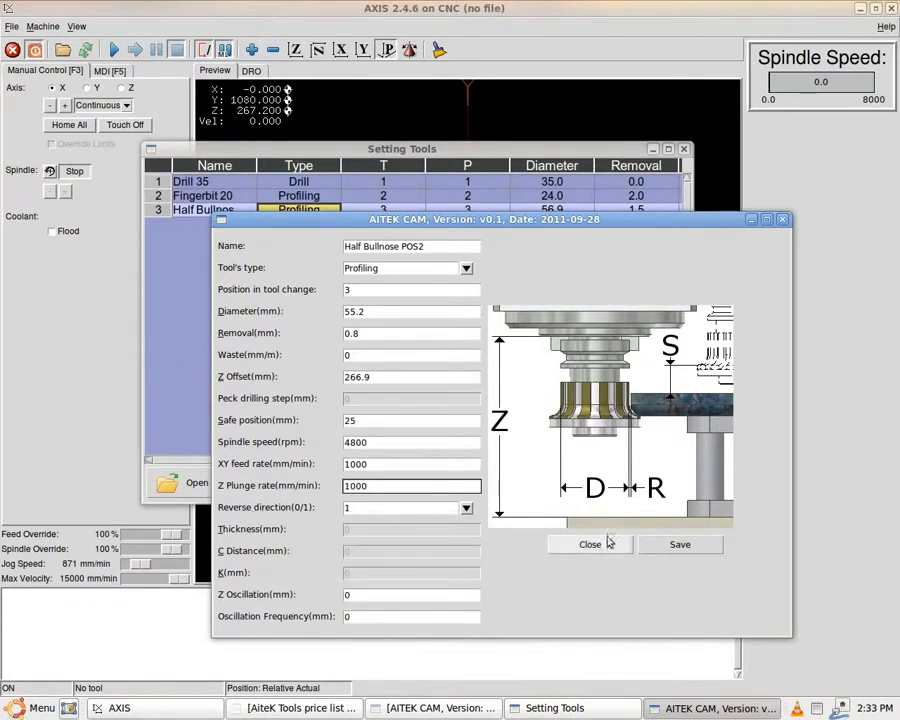
{"action": "left_click", "coordinate": [668, 547]}
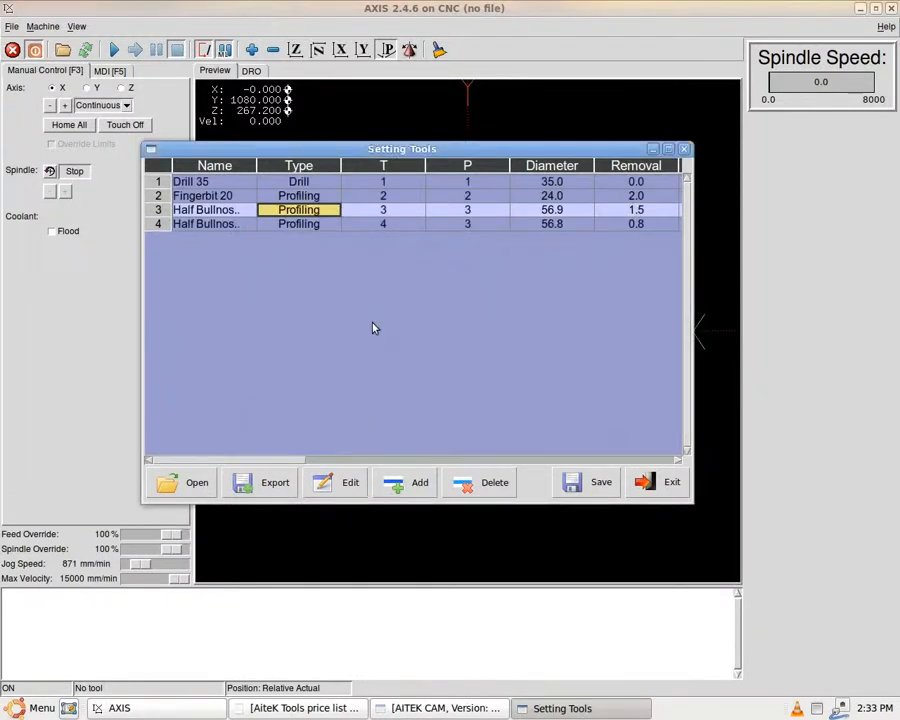
Step: Check the T and P numbers of Half Bullnose POS2, and enter T3 M6 as the MDI command in AXIS without running it
{"action": "left_click", "coordinate": [381, 225]}
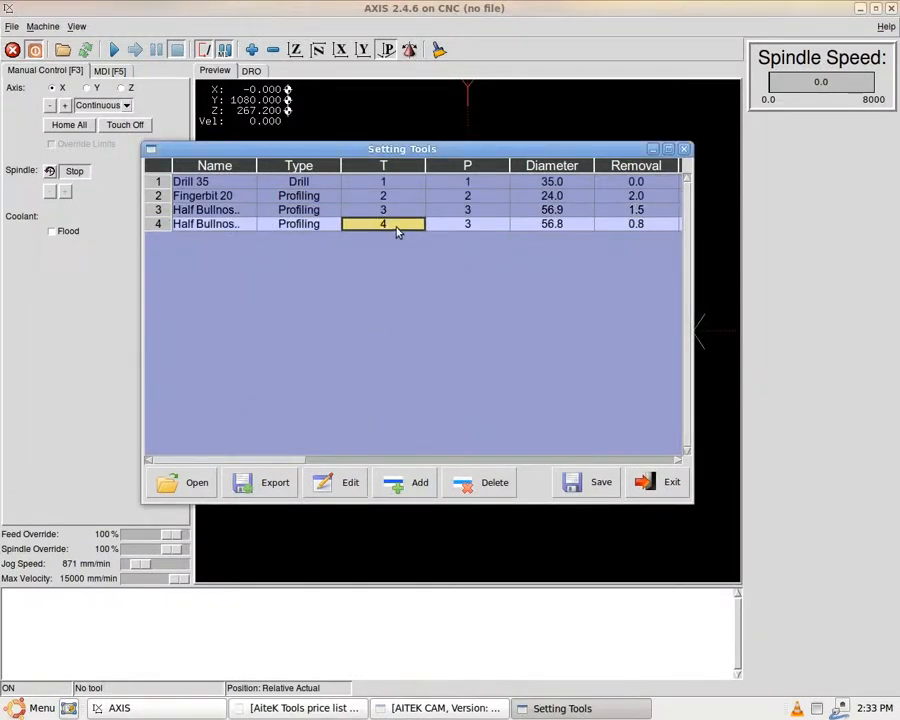
{"action": "left_click", "coordinate": [466, 229]}
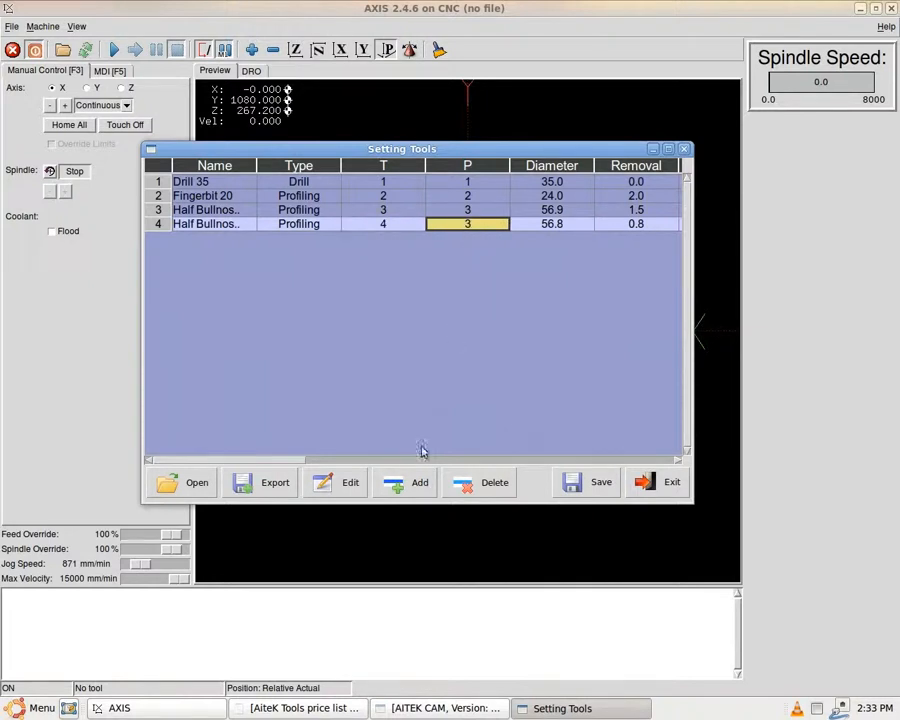
{"action": "left_click", "coordinate": [42, 450]}
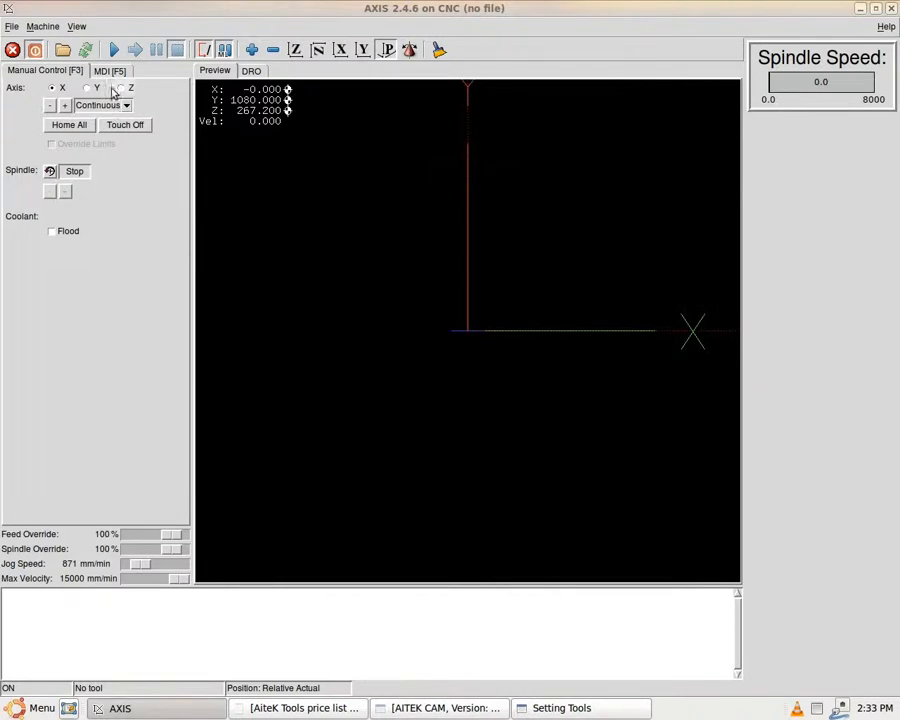
{"action": "left_click", "coordinate": [110, 71]}
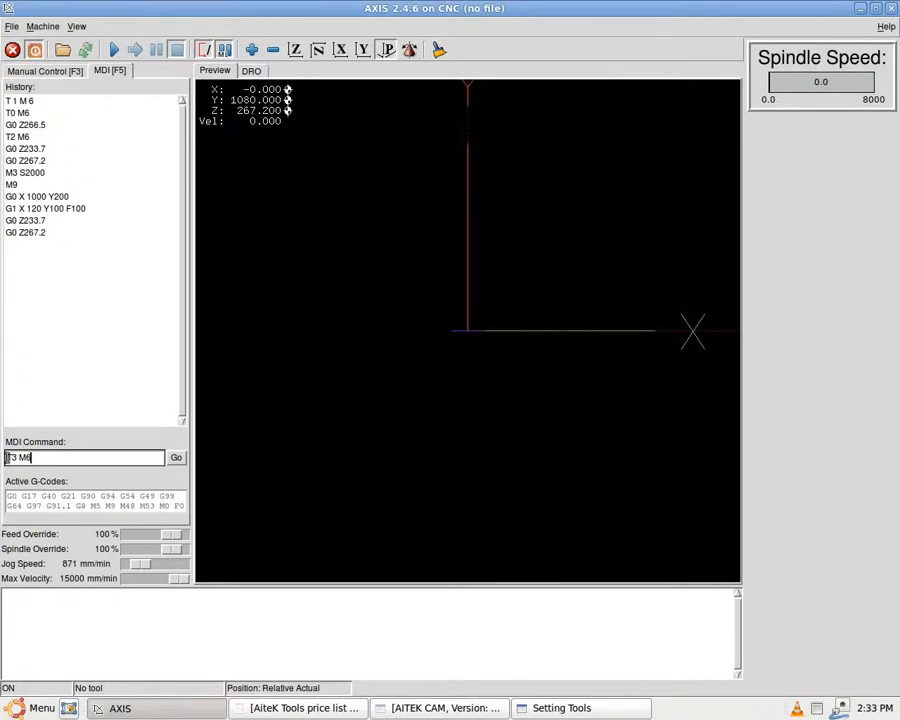
Step: Switch back to the AITEK CAM tool settings and add a new tool named Calibrator with the Water slot type
{"action": "left_click", "coordinate": [545, 708]}
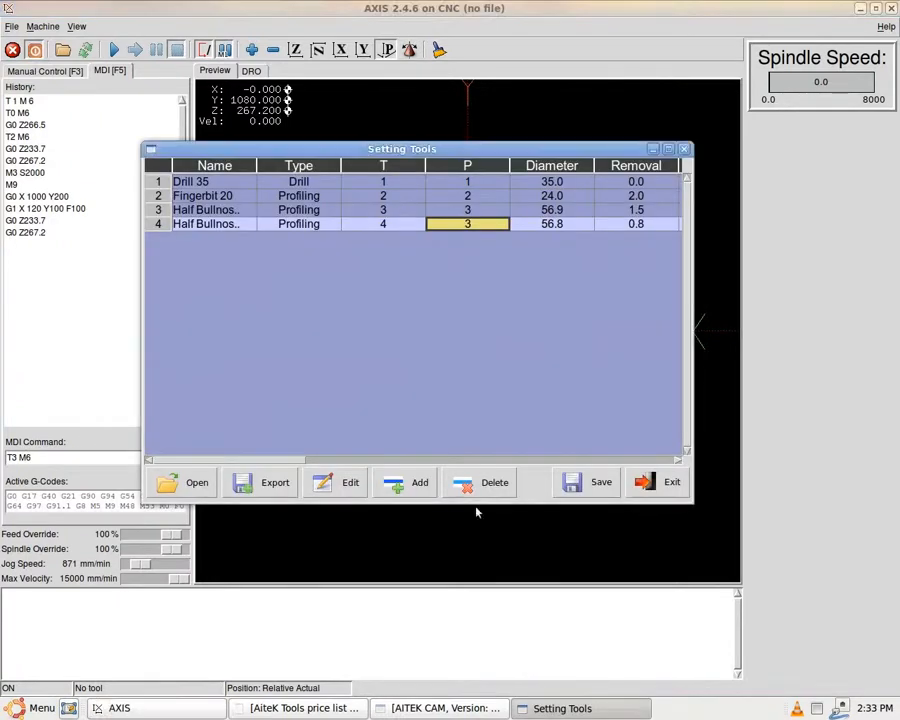
{"action": "left_click", "coordinate": [412, 485]}
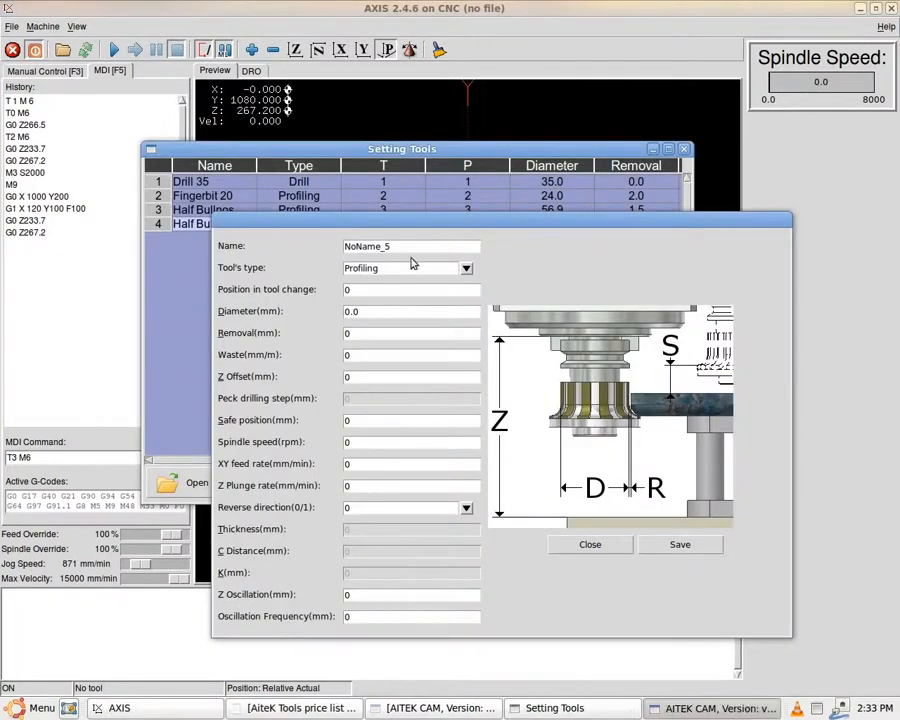
{"action": "type", "text": "Calibrator"}
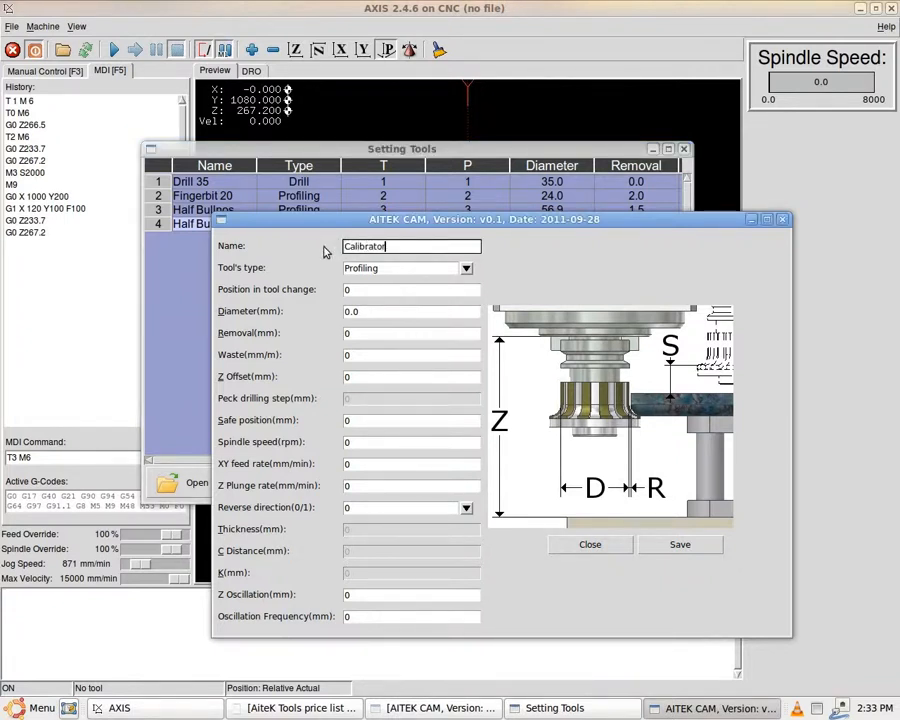
{"action": "left_click", "coordinate": [466, 269]}
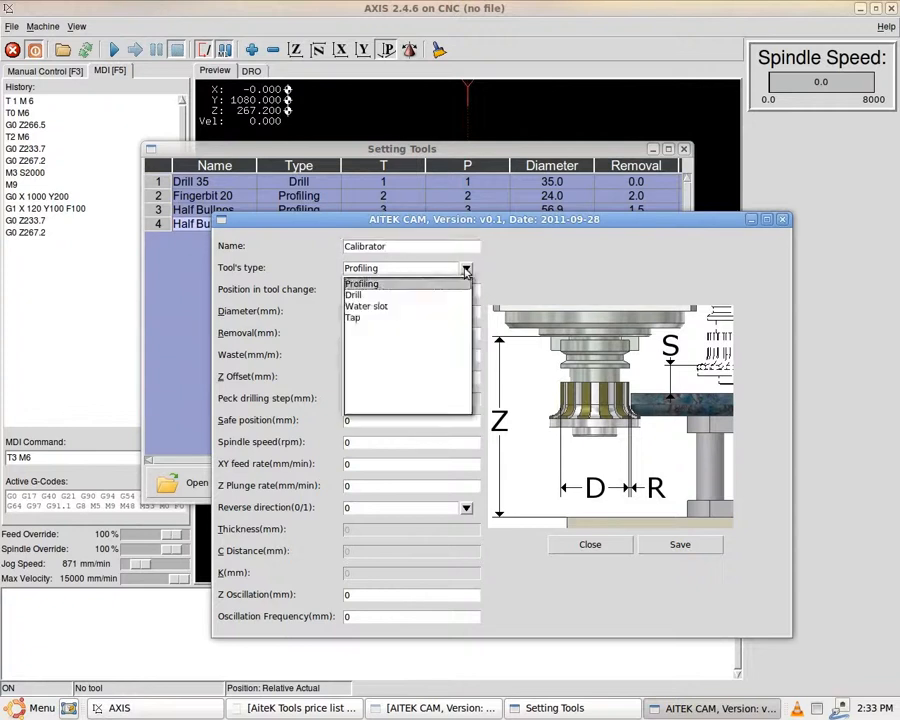
{"action": "left_click", "coordinate": [367, 305]}
Step: Set Calibrator's position in tool change to 8, its diameter to 120 mm and its removal to -25 mm
{"action": "left_click", "coordinate": [366, 289]}
{"action": "left_click_drag", "start_coordinate": [366, 289], "coordinate": [325, 293]}
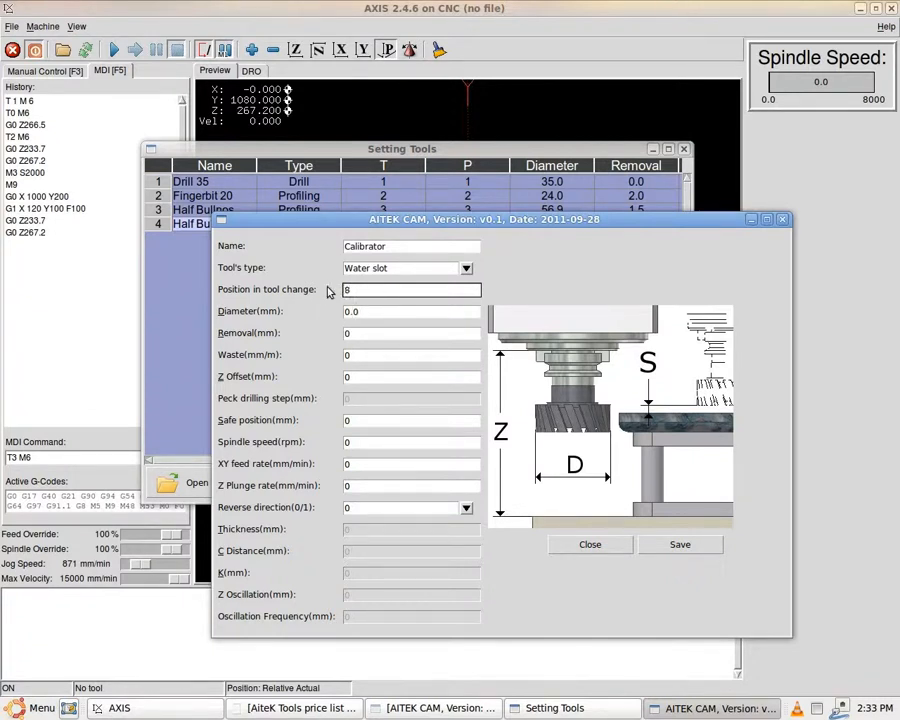
{"action": "left_click_drag", "start_coordinate": [375, 311], "coordinate": [331, 311]}
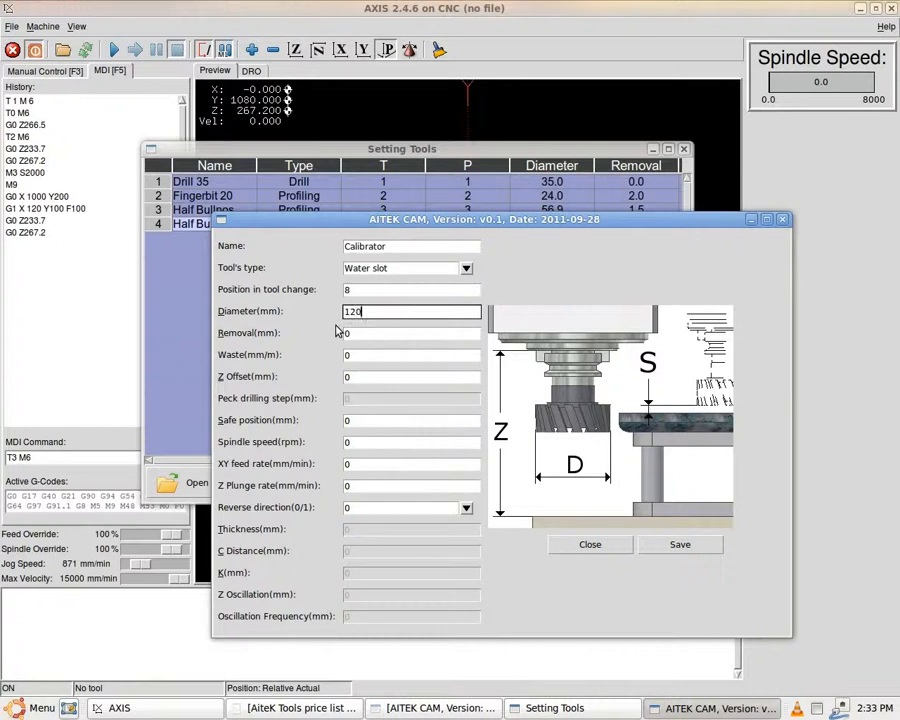
{"action": "left_click", "coordinate": [355, 334]}
{"action": "left_click_drag", "start_coordinate": [349, 334], "coordinate": [283, 370]}
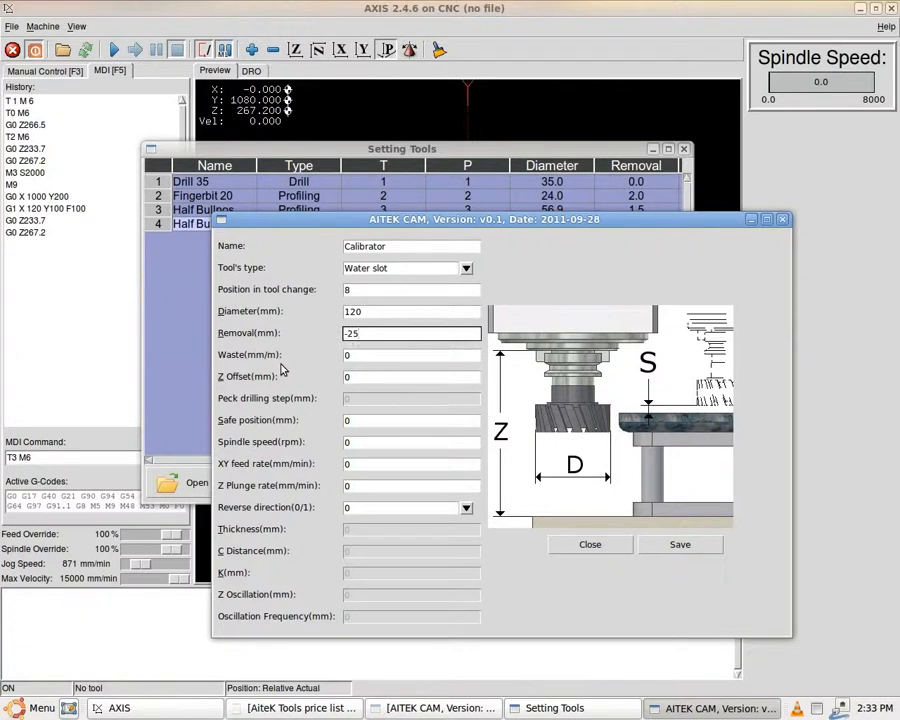
Step: Set Calibrator's Z offset to 250 mm and save the tool
{"action": "left_click", "coordinate": [345, 377]}
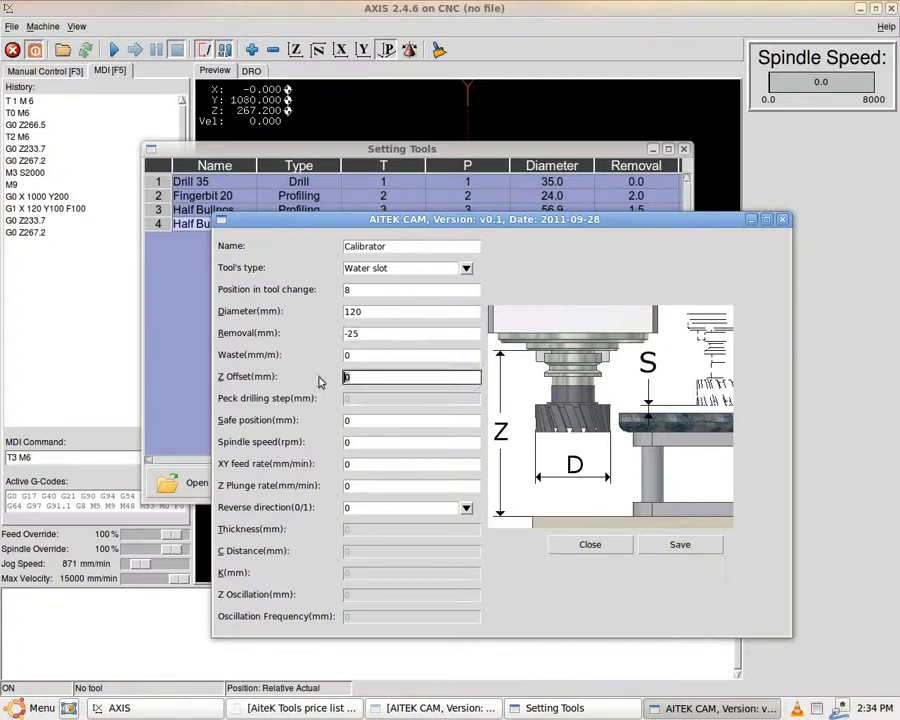
{"action": "type", "text": "250"}
{"action": "left_click", "coordinate": [334, 420]}
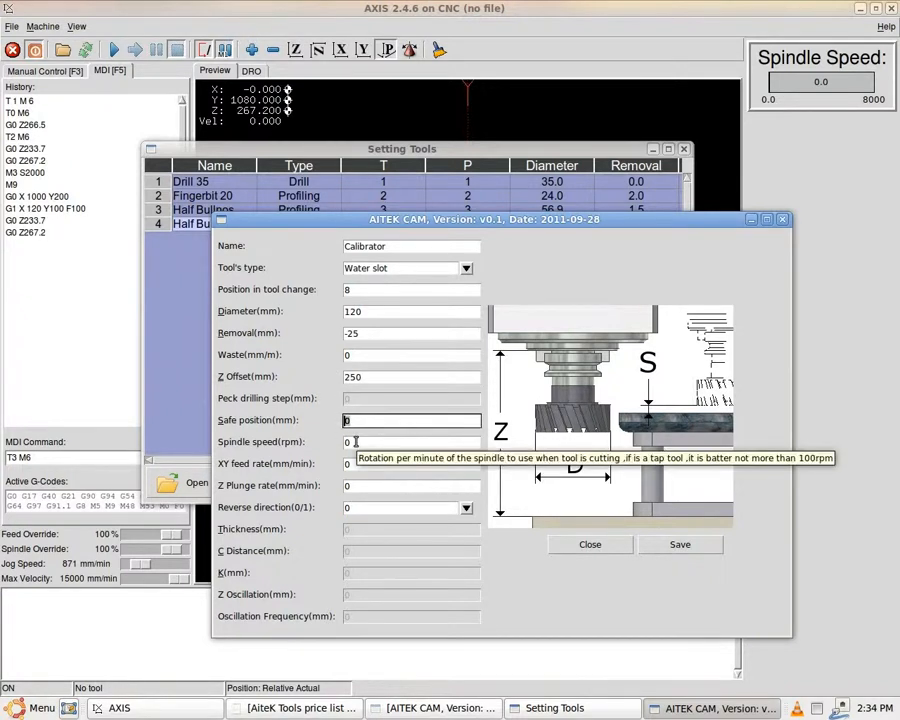
{"action": "left_click", "coordinate": [676, 545]}
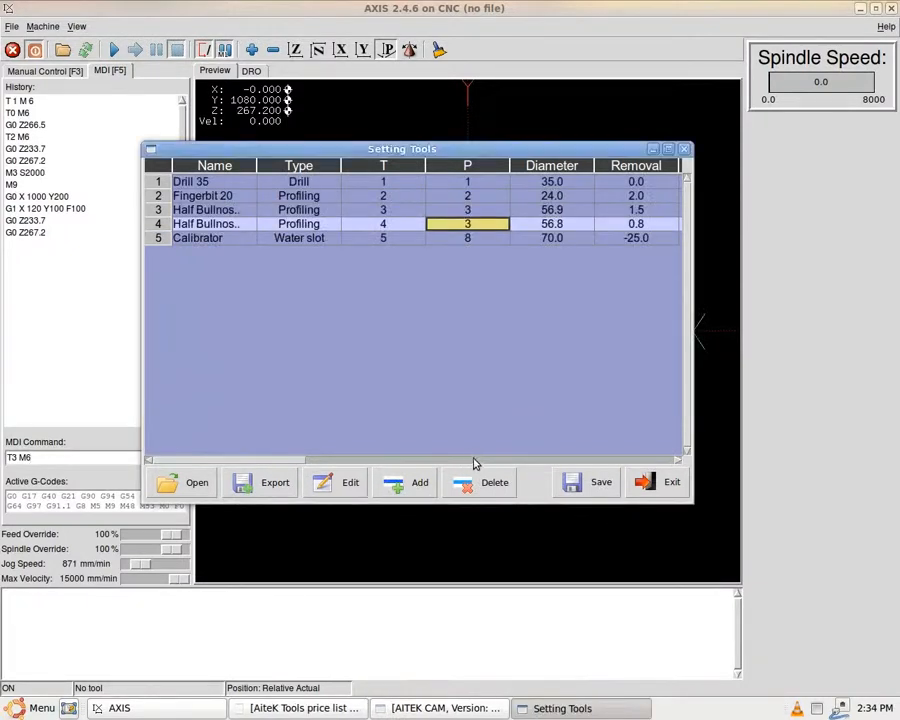
Step: Add a new tool named Tap and choose Tap as its tool type
{"action": "left_click", "coordinate": [412, 484]}
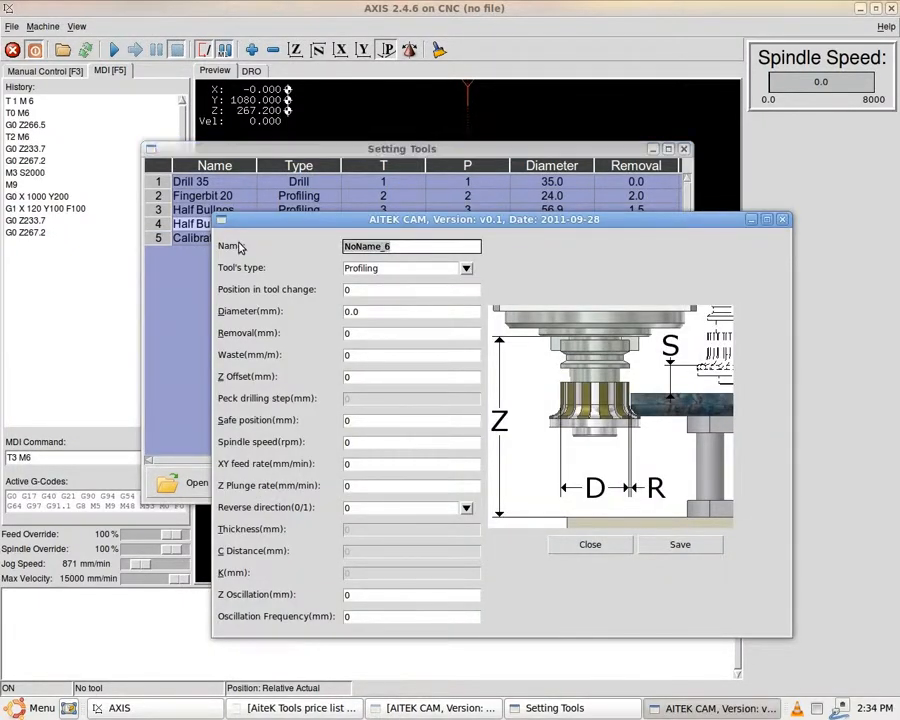
{"action": "type", "text": "Tap"}
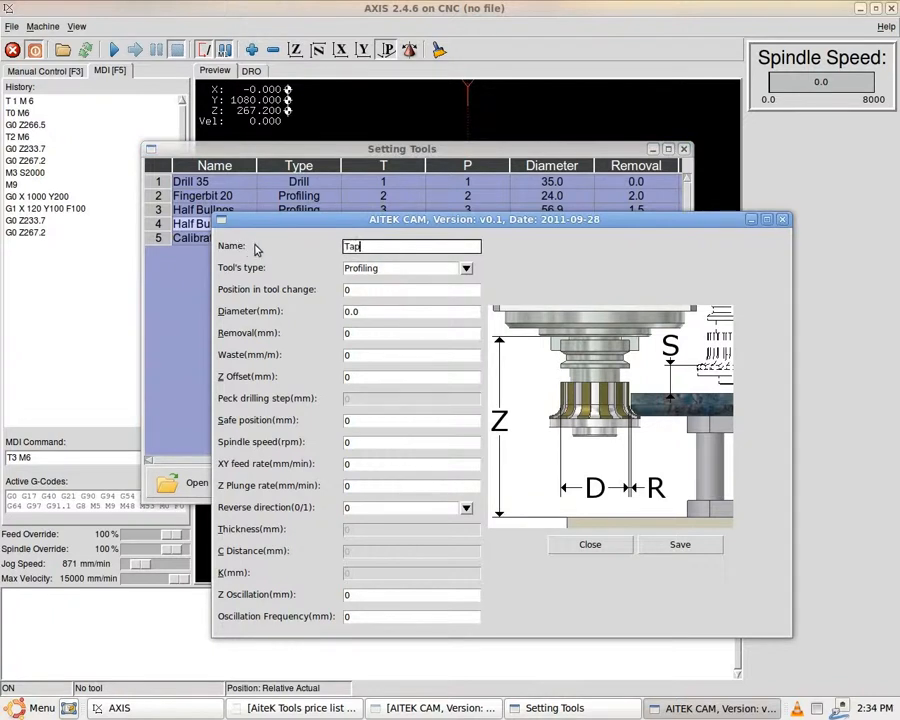
{"action": "left_click", "coordinate": [466, 268]}
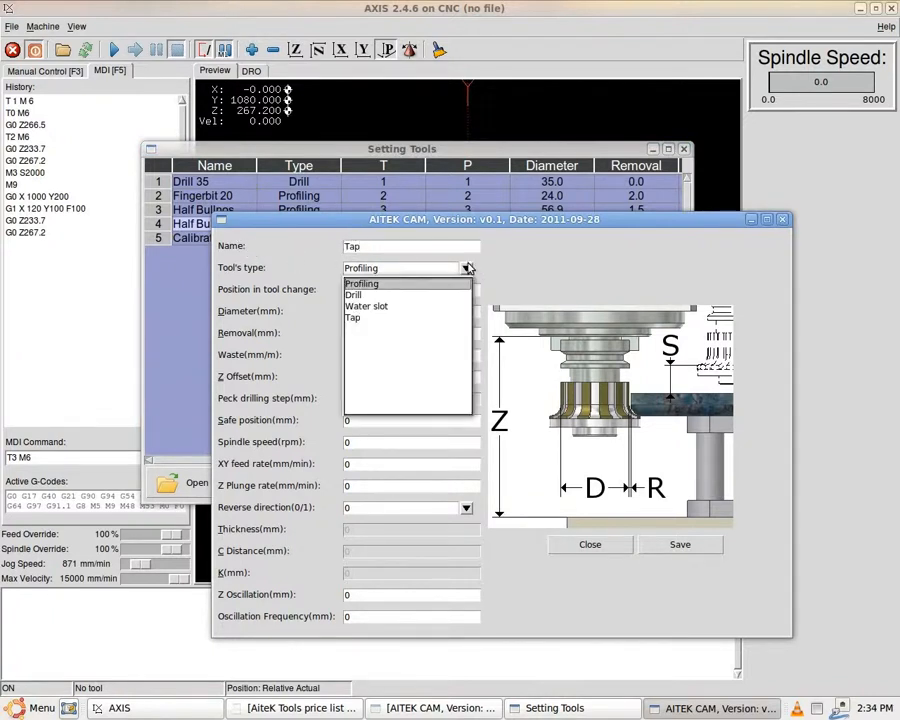
{"action": "left_click", "coordinate": [355, 317]}
Step: Set Tap's position in tool change to 9, diameter to 6 mm, Z offset to 200 mm and safe position to 10 mm
{"action": "left_click", "coordinate": [347, 289]}
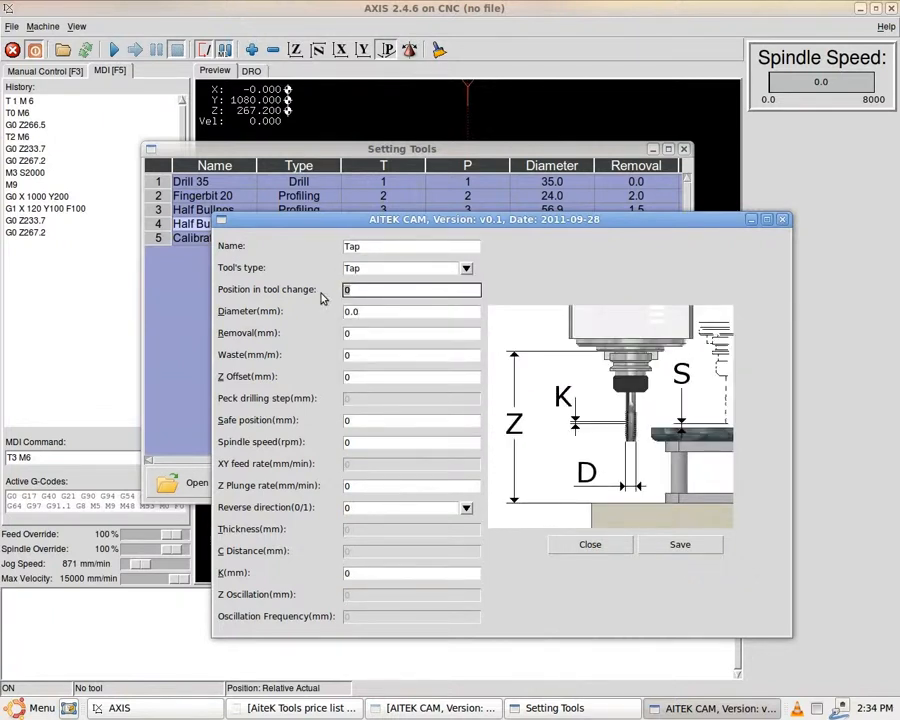
{"action": "key", "text": "Tab"}
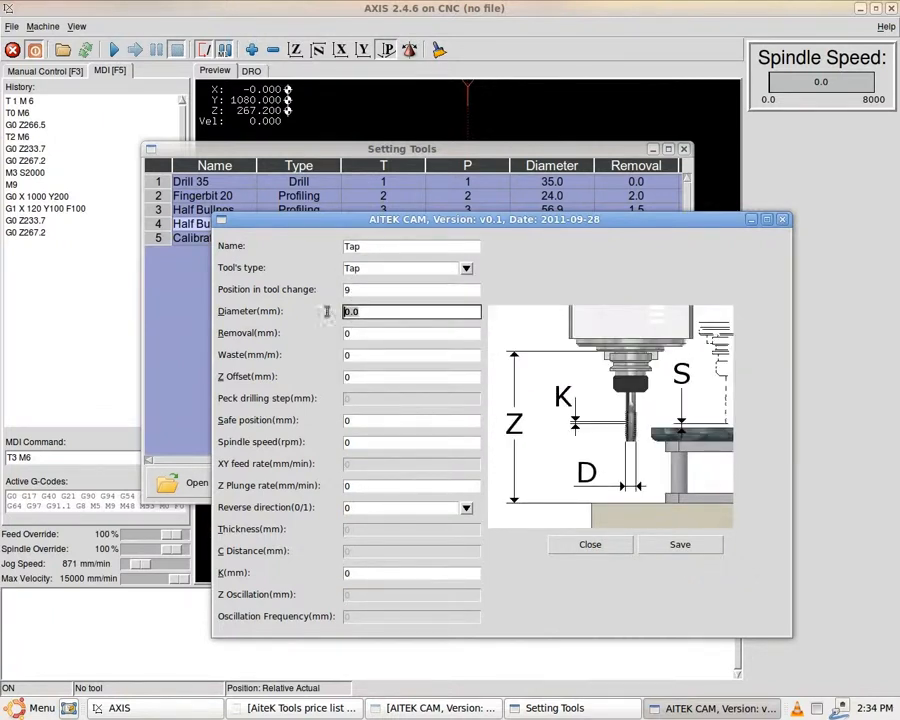
{"action": "type", "text": "6"}
{"action": "left_click", "coordinate": [362, 376]}
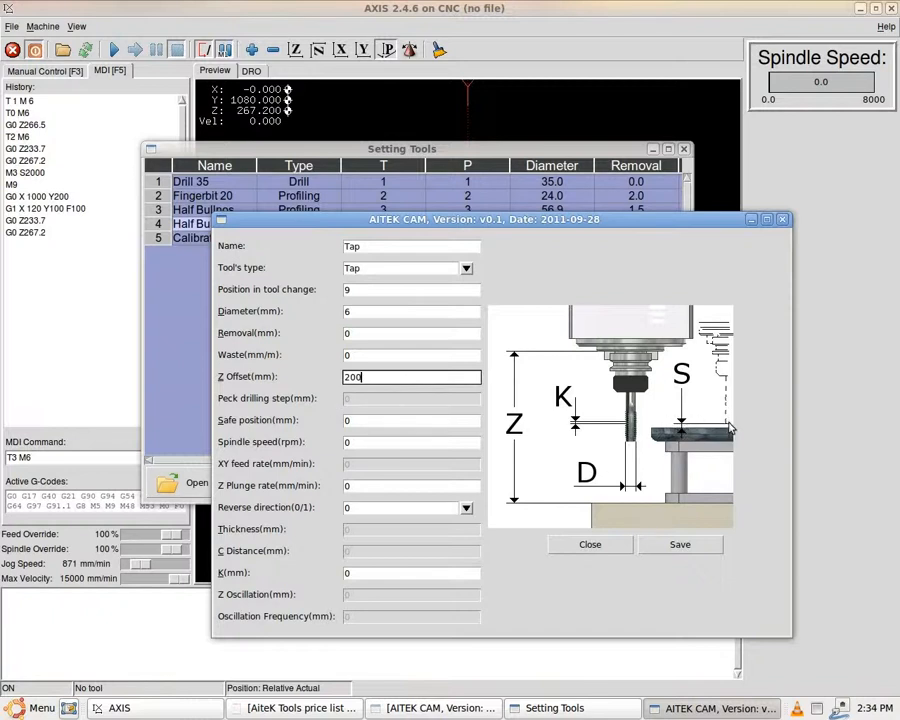
{"action": "left_click", "coordinate": [366, 422]}
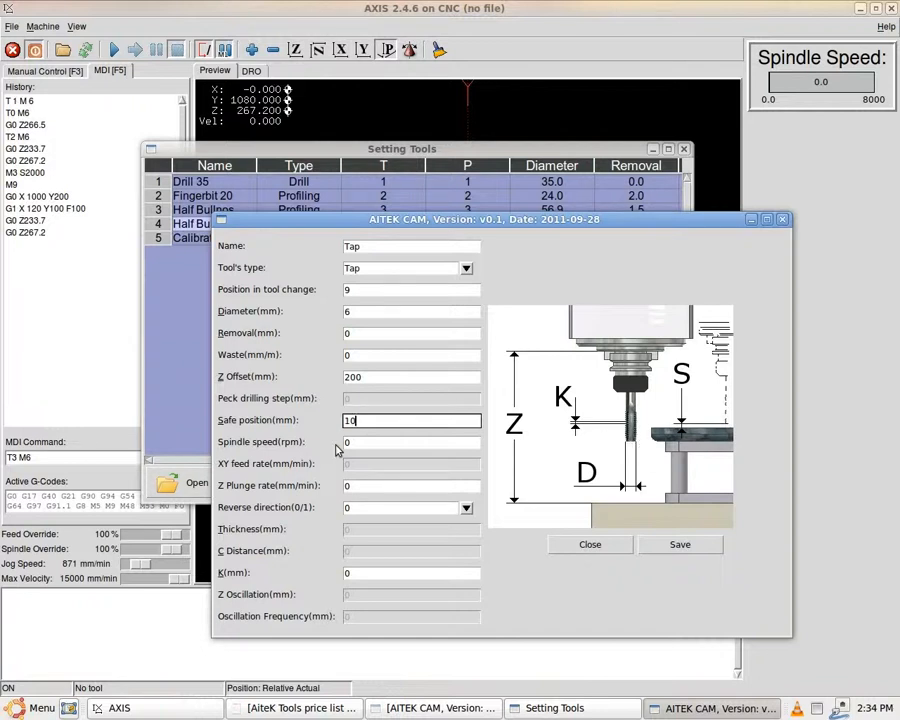
Step: Set Tap's K value to 1 mm and its spindle speed to 100 rpm
{"action": "left_click", "coordinate": [370, 442]}
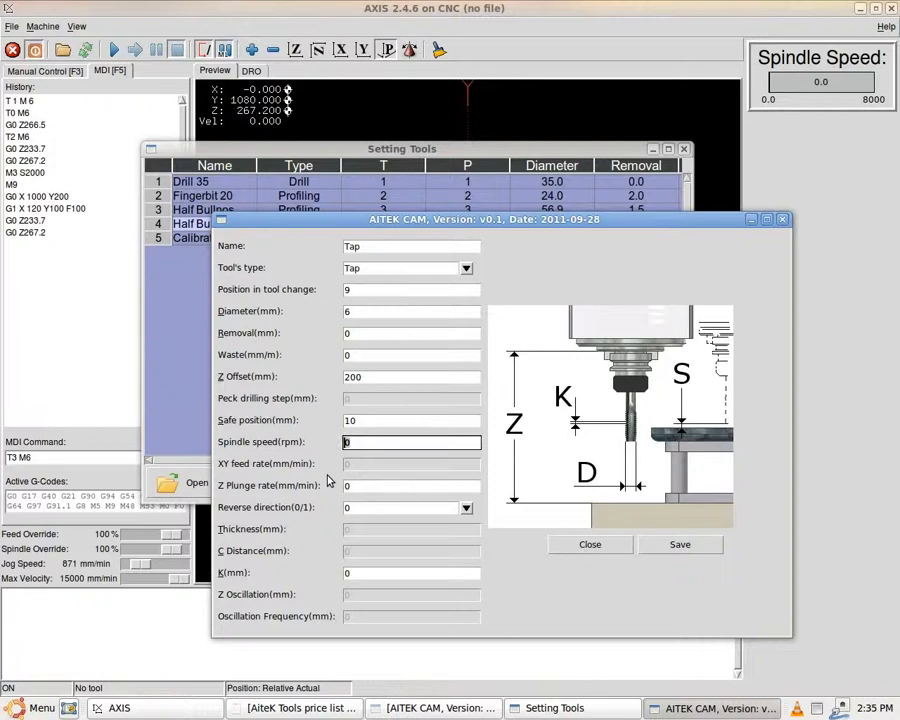
{"action": "left_click", "coordinate": [368, 573]}
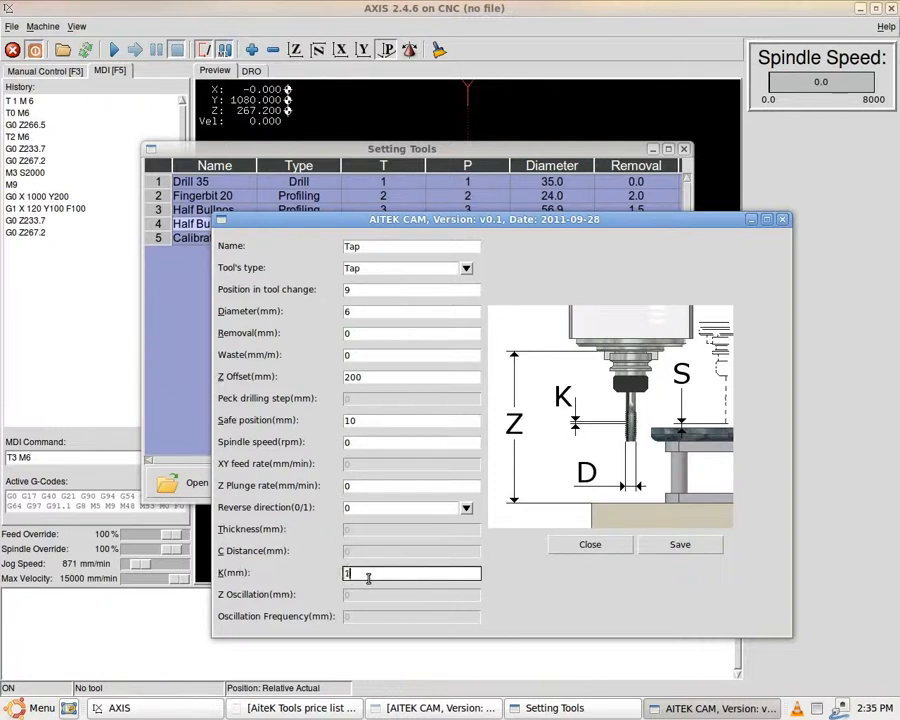
{"action": "left_click_drag", "start_coordinate": [354, 443], "coordinate": [293, 452]}
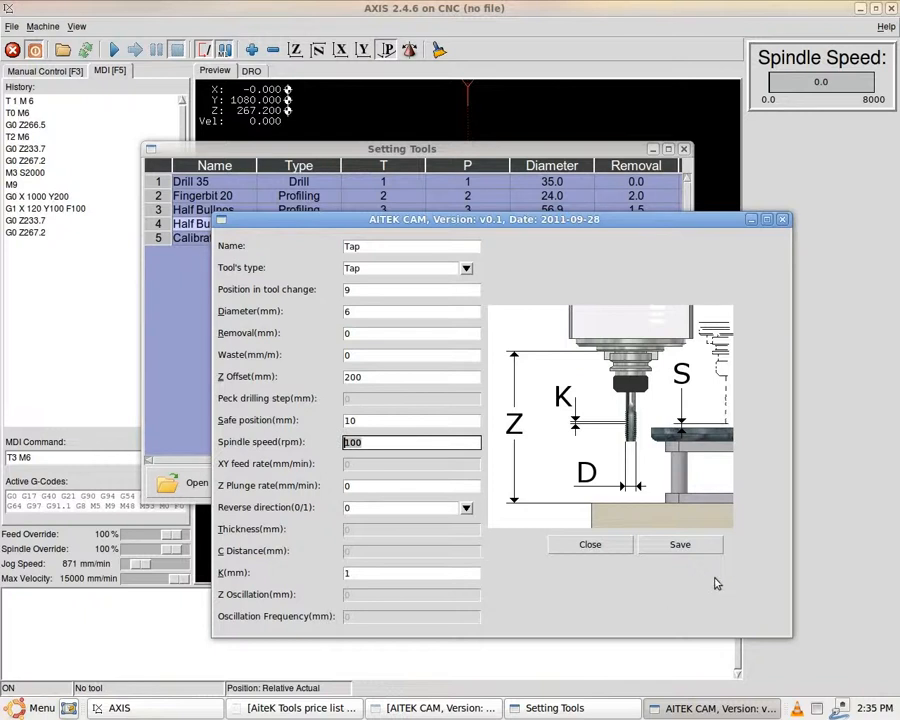